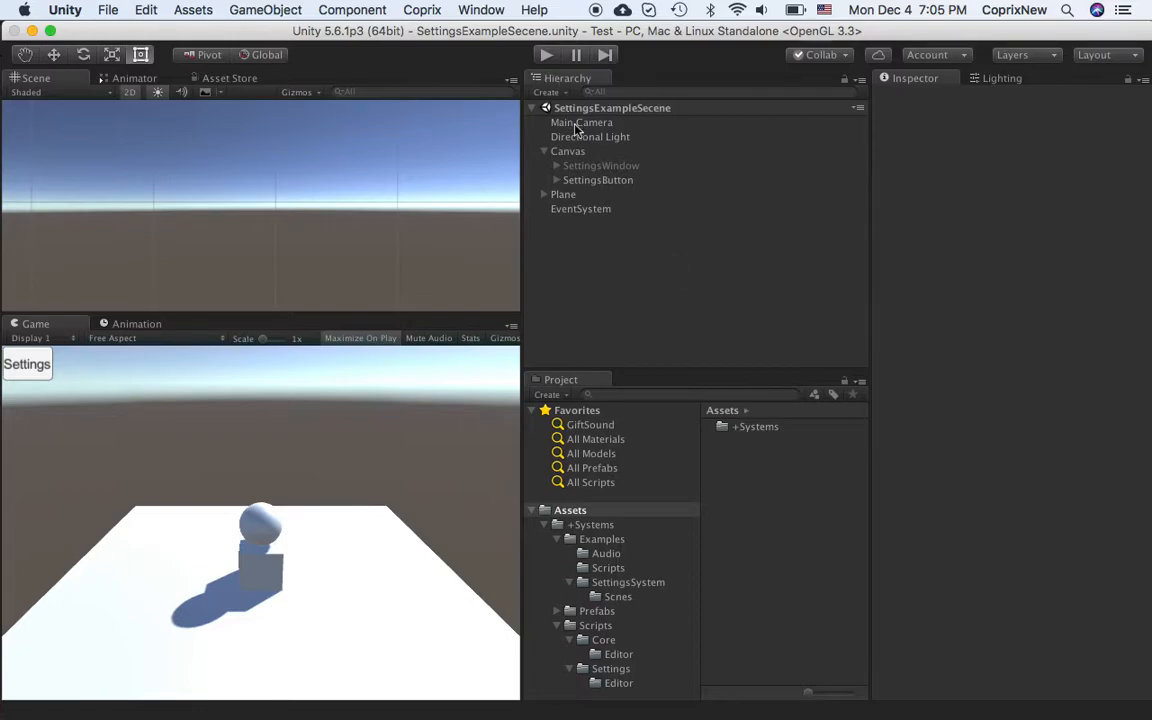
pyautogui.click(420, 10)
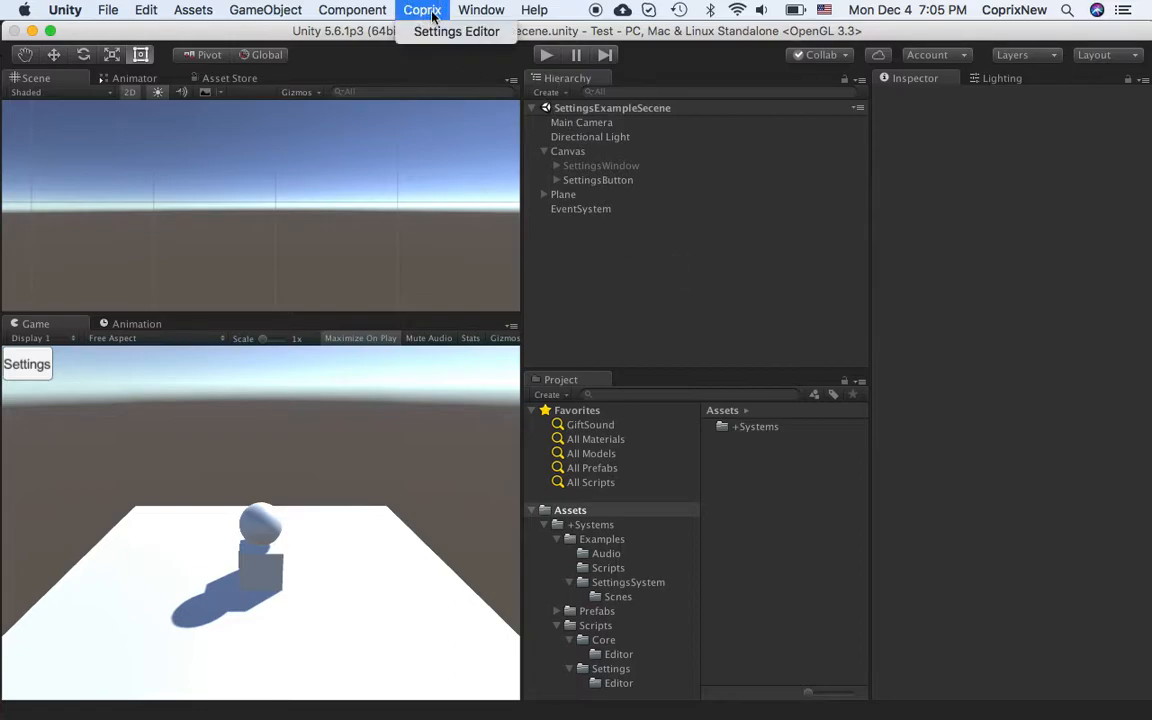
pyautogui.click(452, 33)
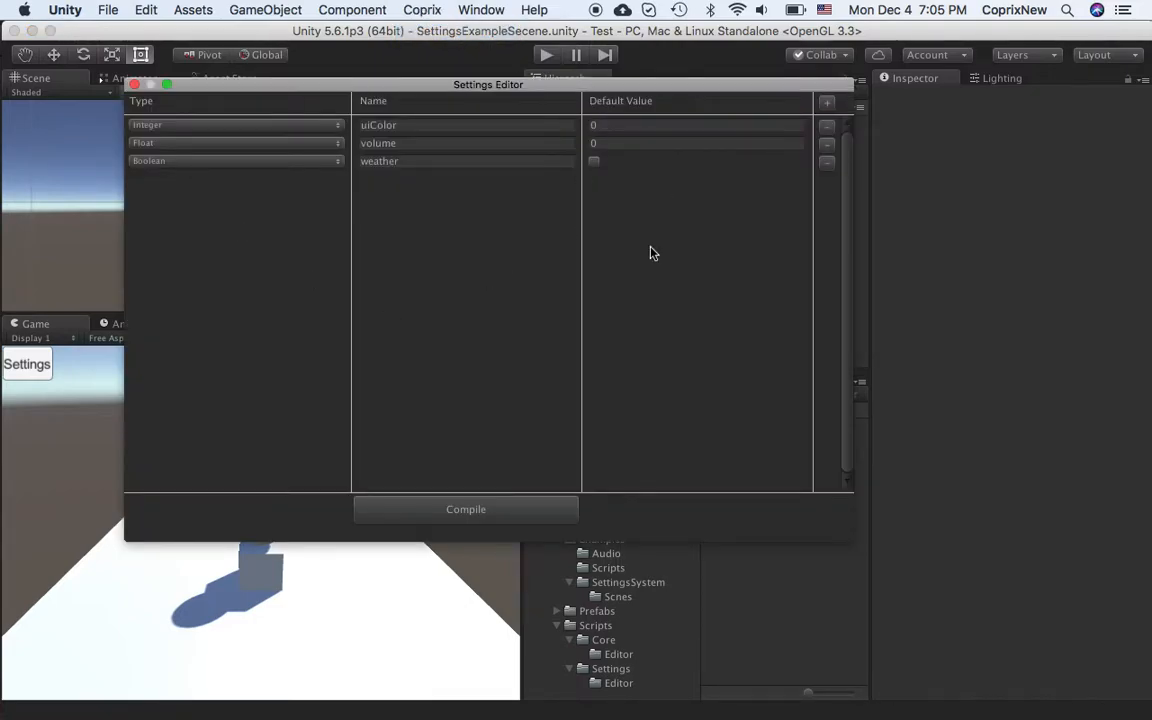
pyautogui.click(826, 102)
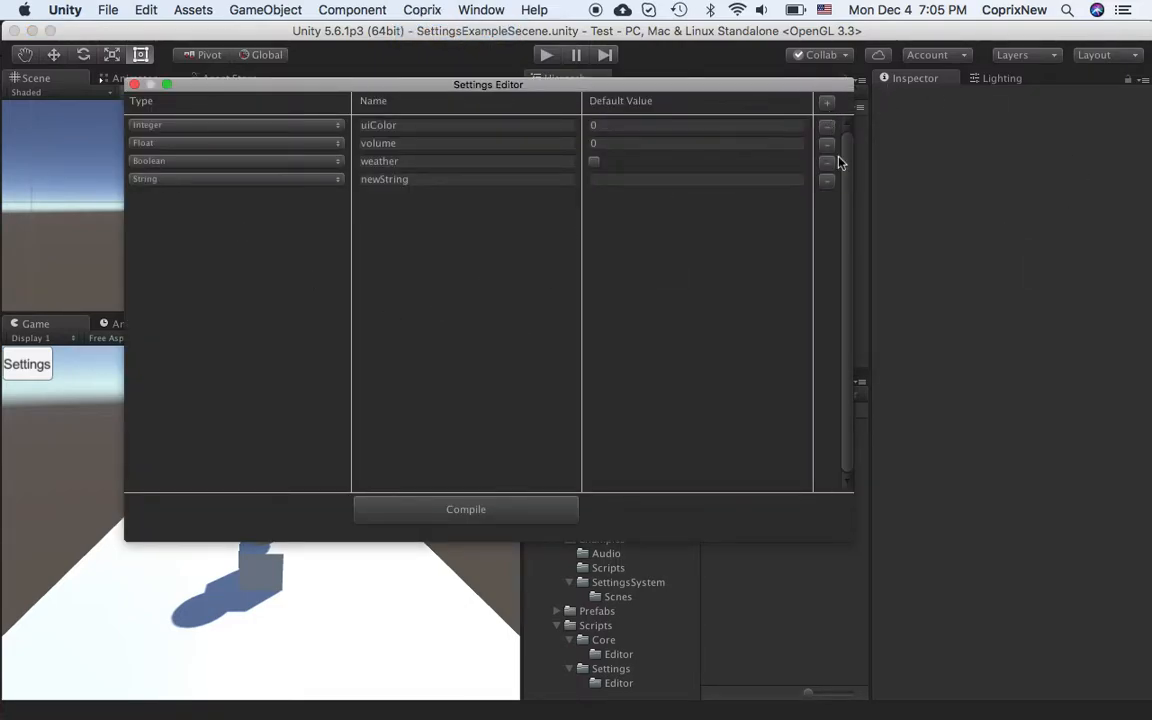
pyautogui.click(828, 183)
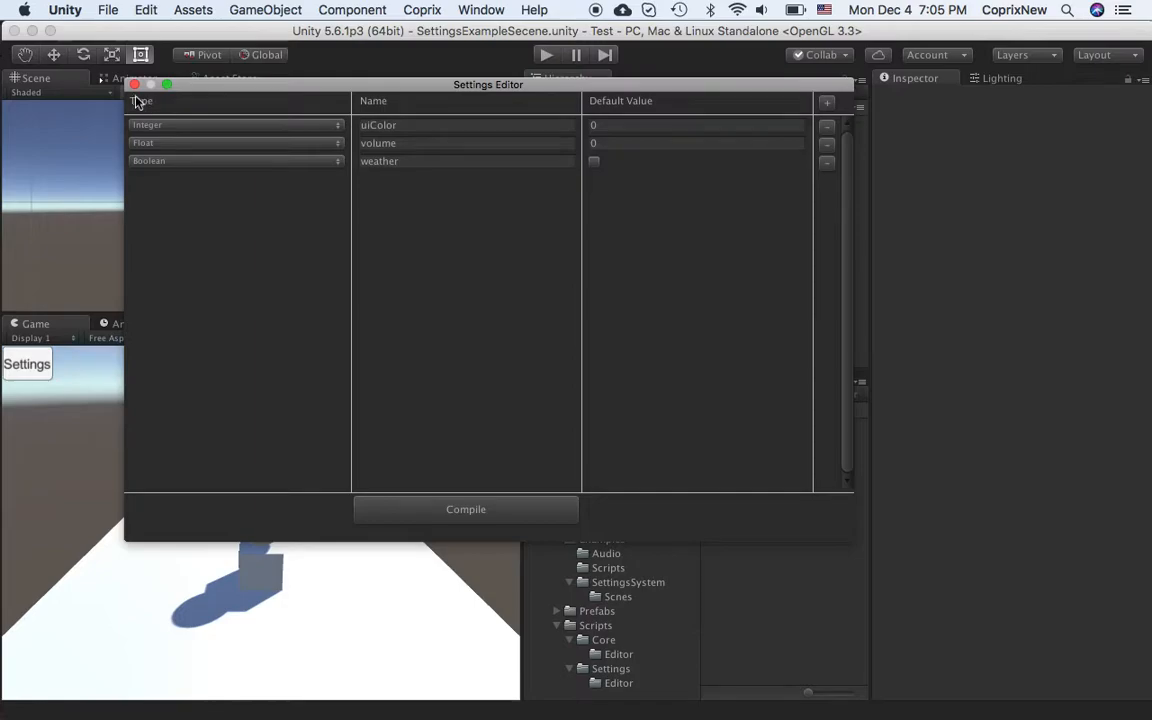
pyautogui.click(133, 84)
pyautogui.rightClick(644, 237)
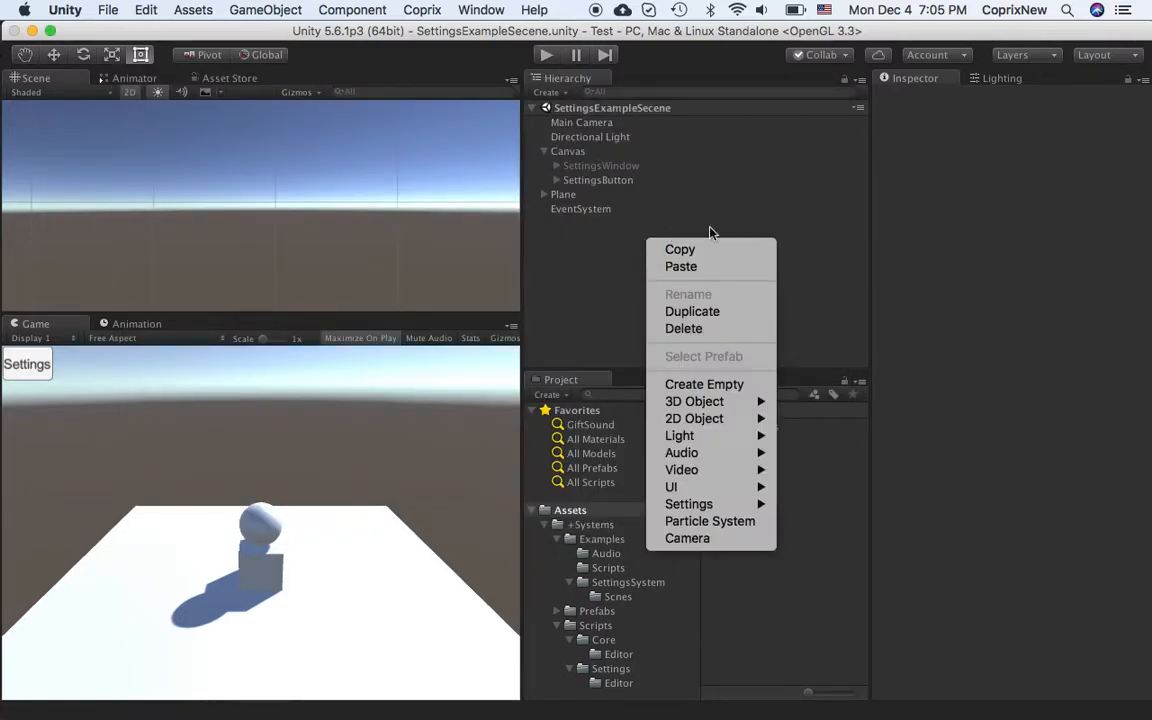
pyautogui.moveTo(750, 504)
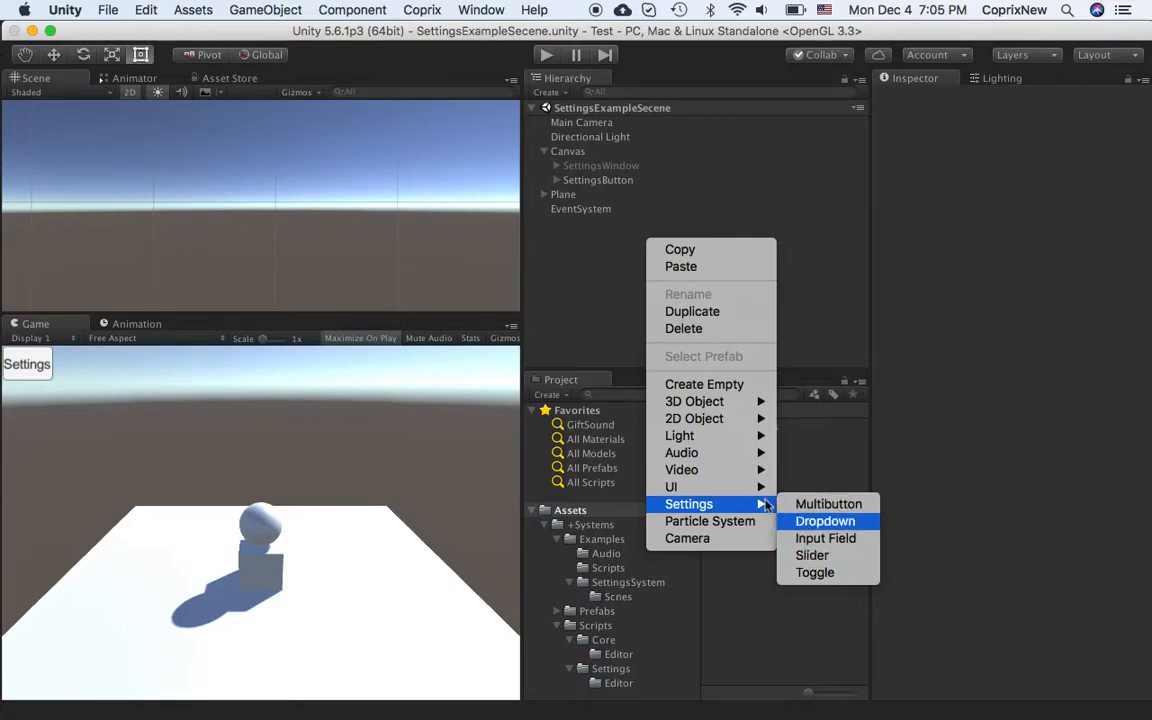
pyautogui.click(594, 277)
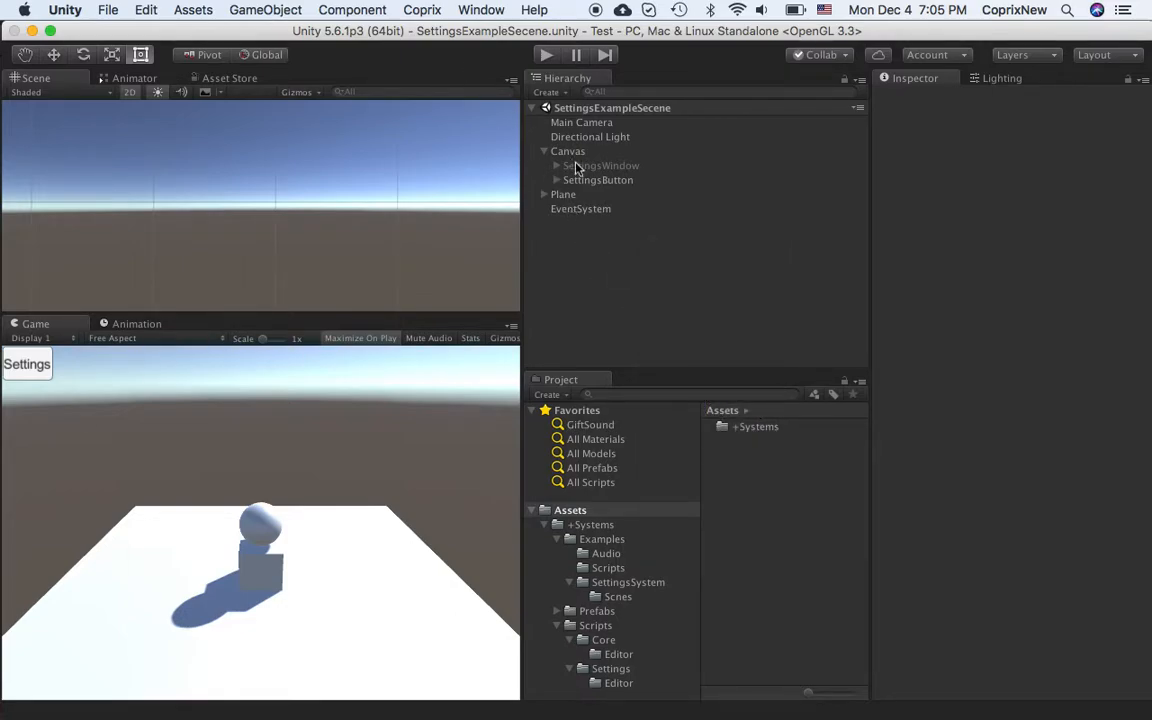
# Add a String setting named myName in the Settings Editor.
pyautogui.click(428, 11)
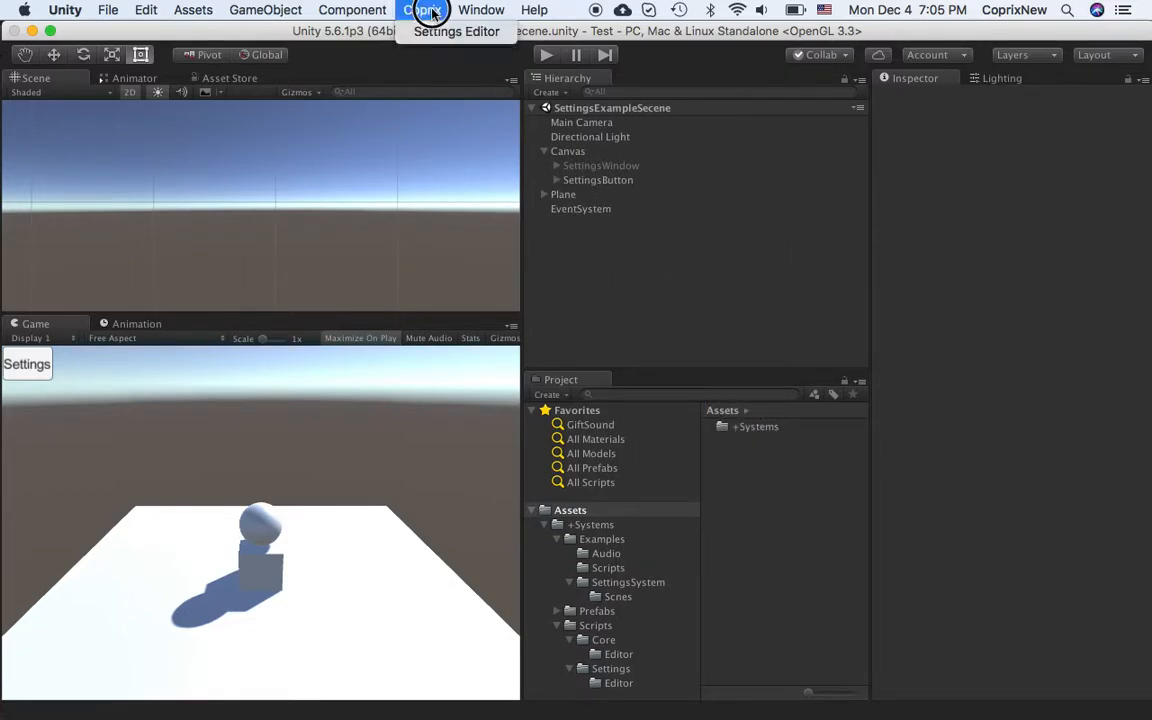
pyautogui.click(430, 32)
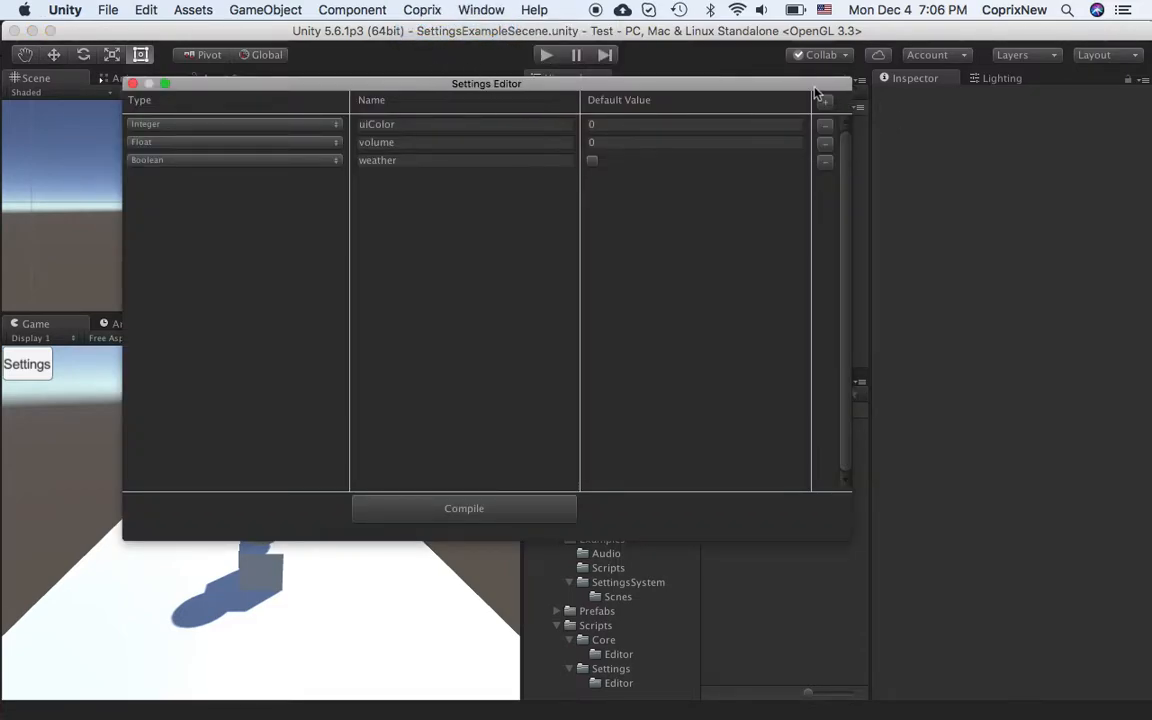
pyautogui.click(826, 105)
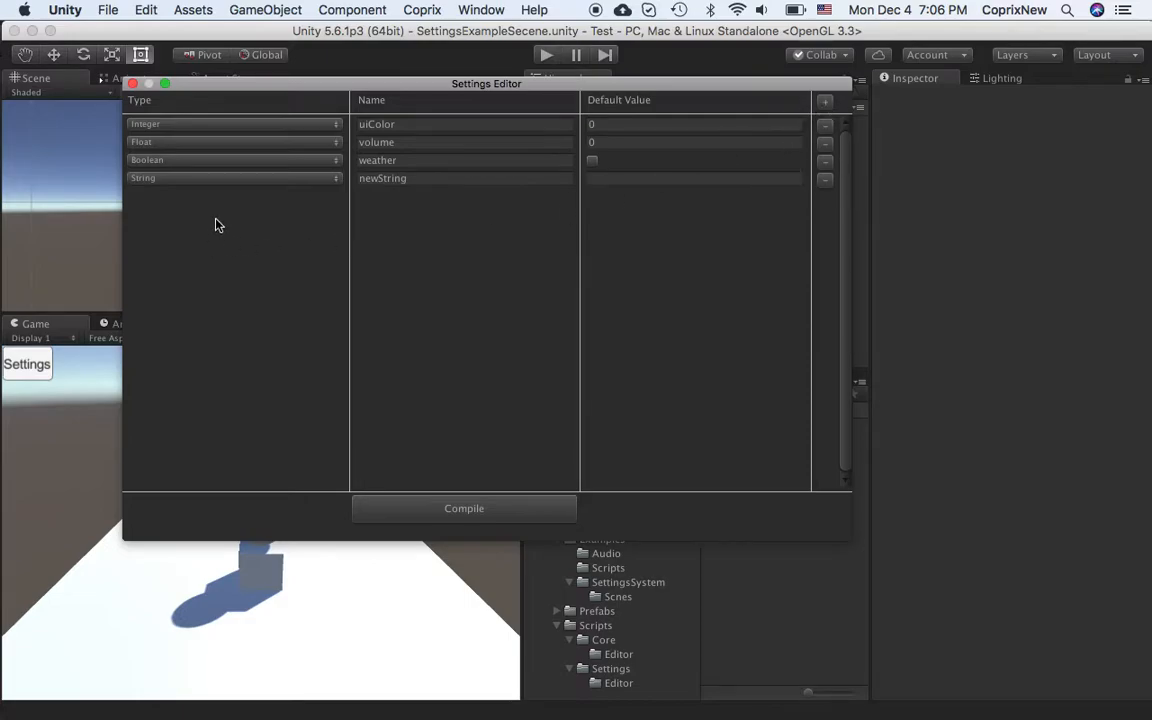
pyautogui.click(190, 181)
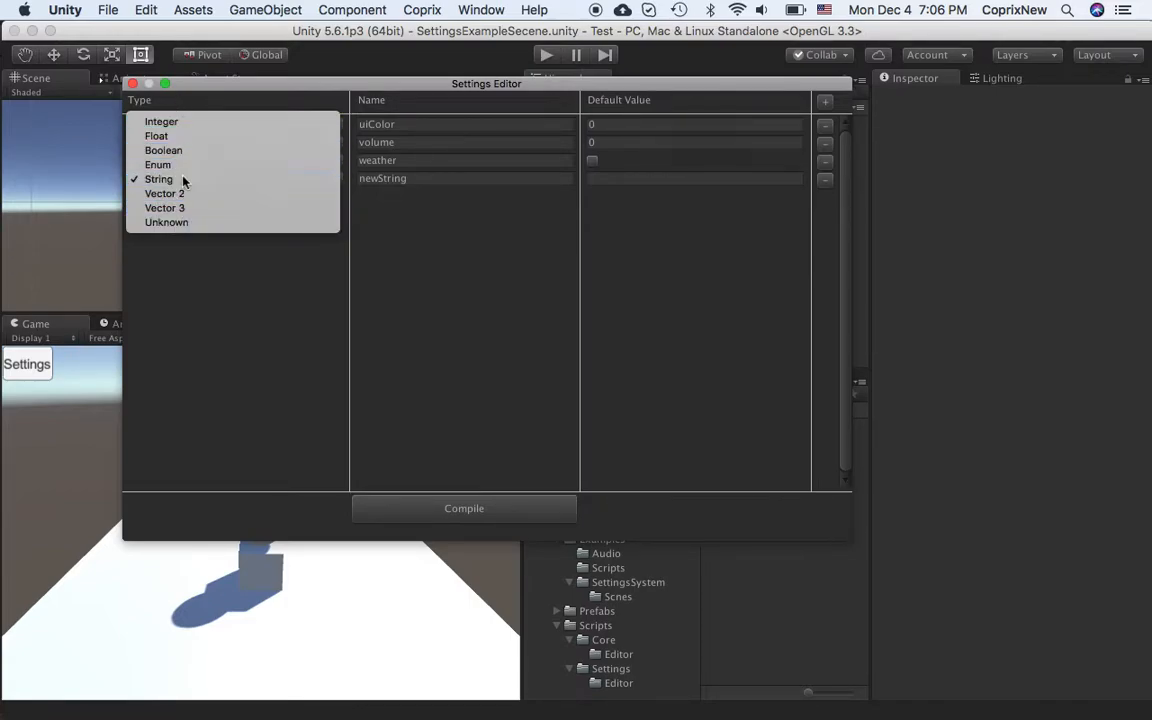
pyautogui.click(183, 180)
pyautogui.click(427, 180)
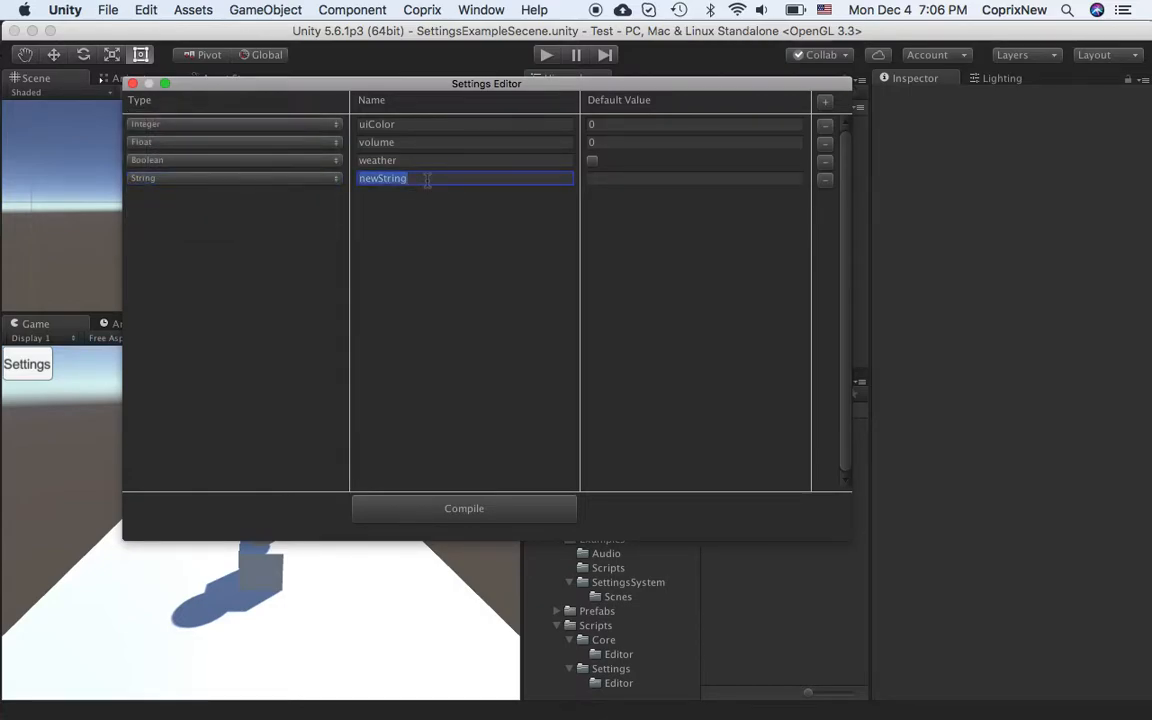
pyautogui.write('myName')
# Set myName's default value to "this is my name", compile the settings and close the Settings Editor.
pyautogui.click(411, 161)
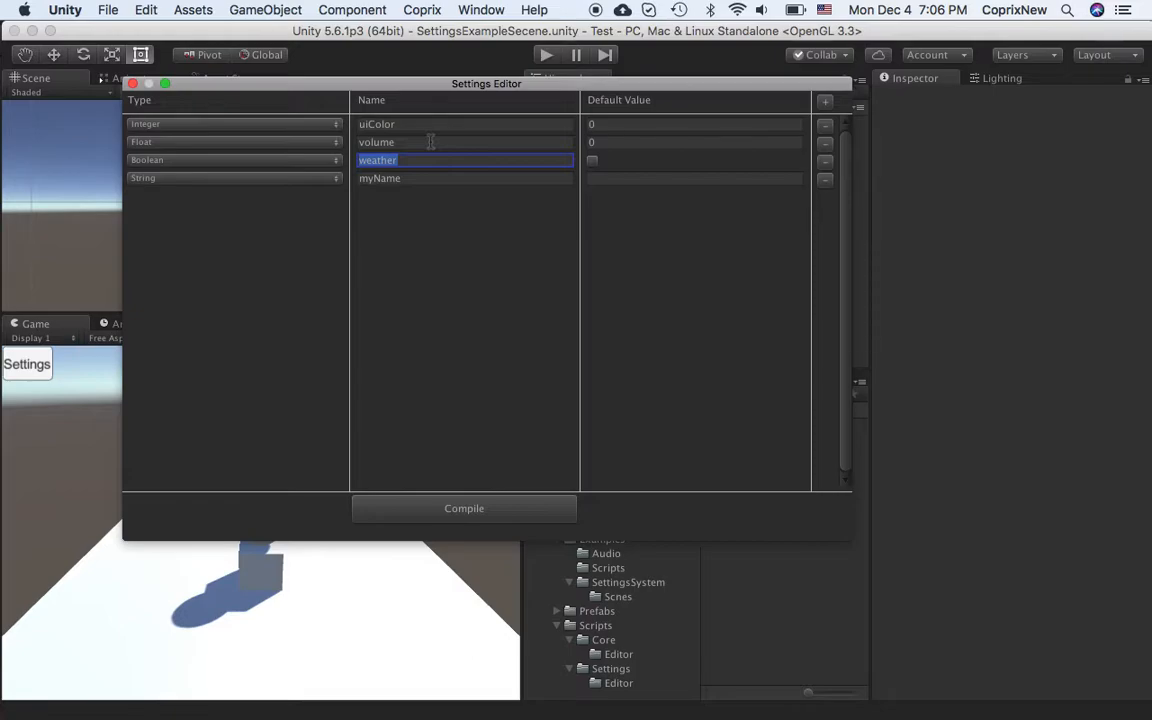
pyautogui.click(430, 142)
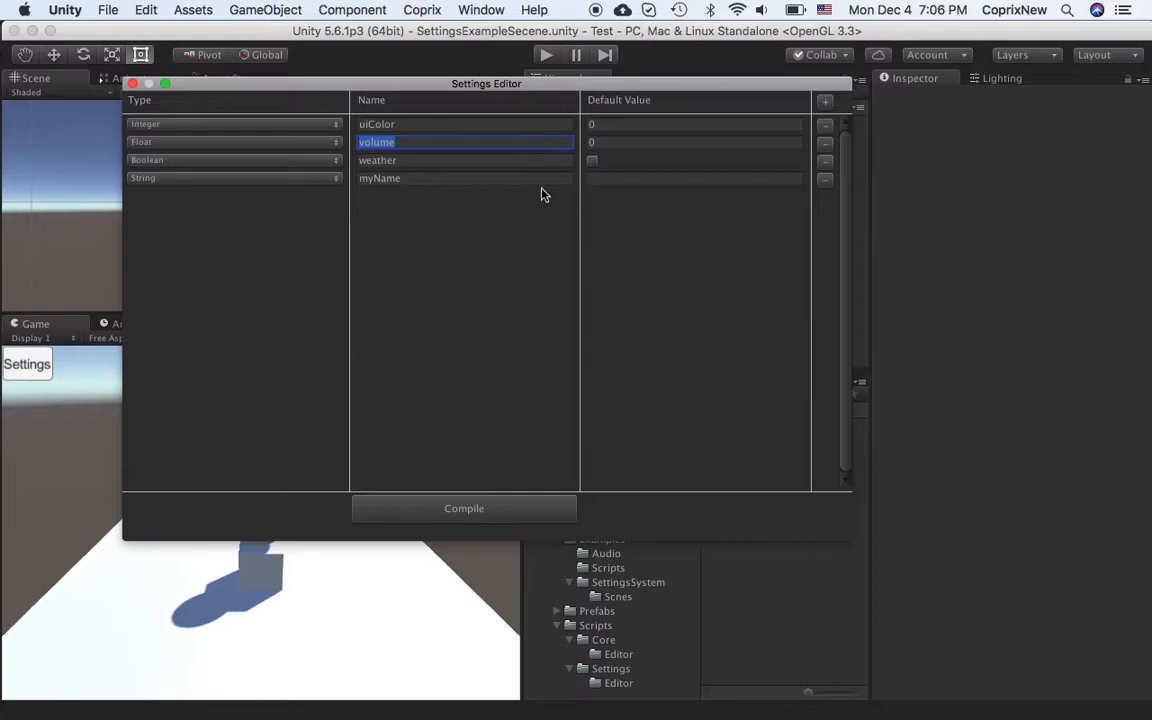
pyautogui.click(661, 179)
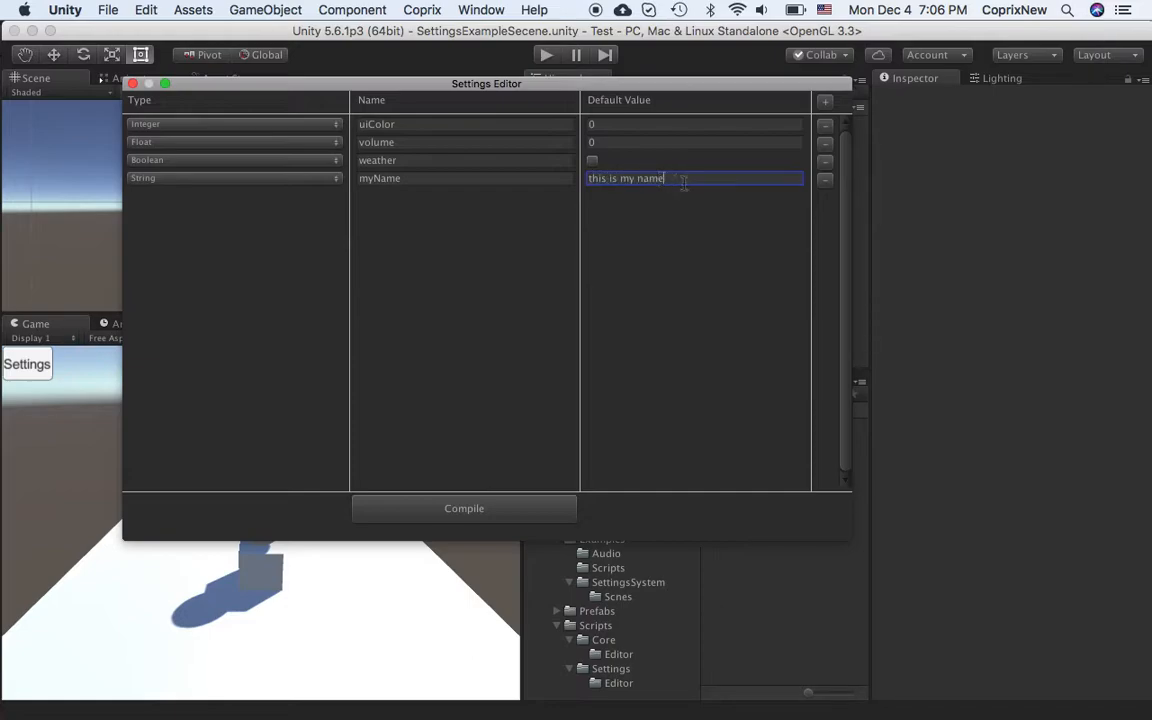
pyautogui.click(463, 513)
pyautogui.click(133, 83)
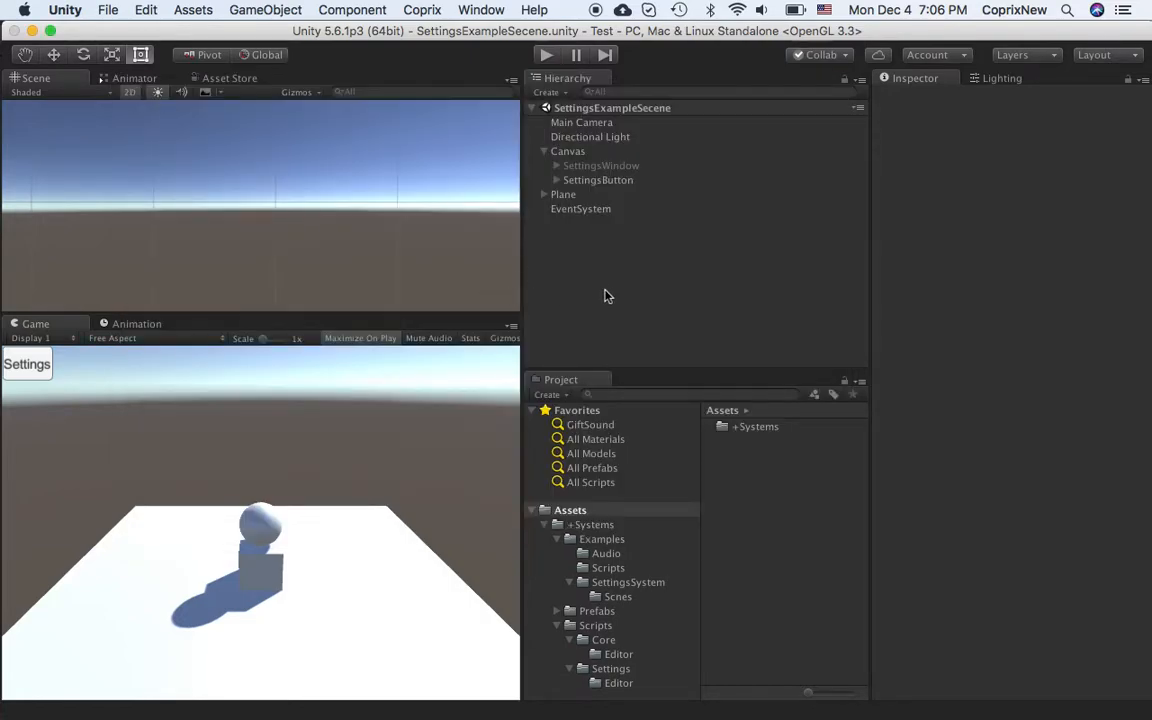
# Create a settings Input Field object in the scene.
pyautogui.rightClick(614, 259)
pyautogui.moveTo(706, 518)
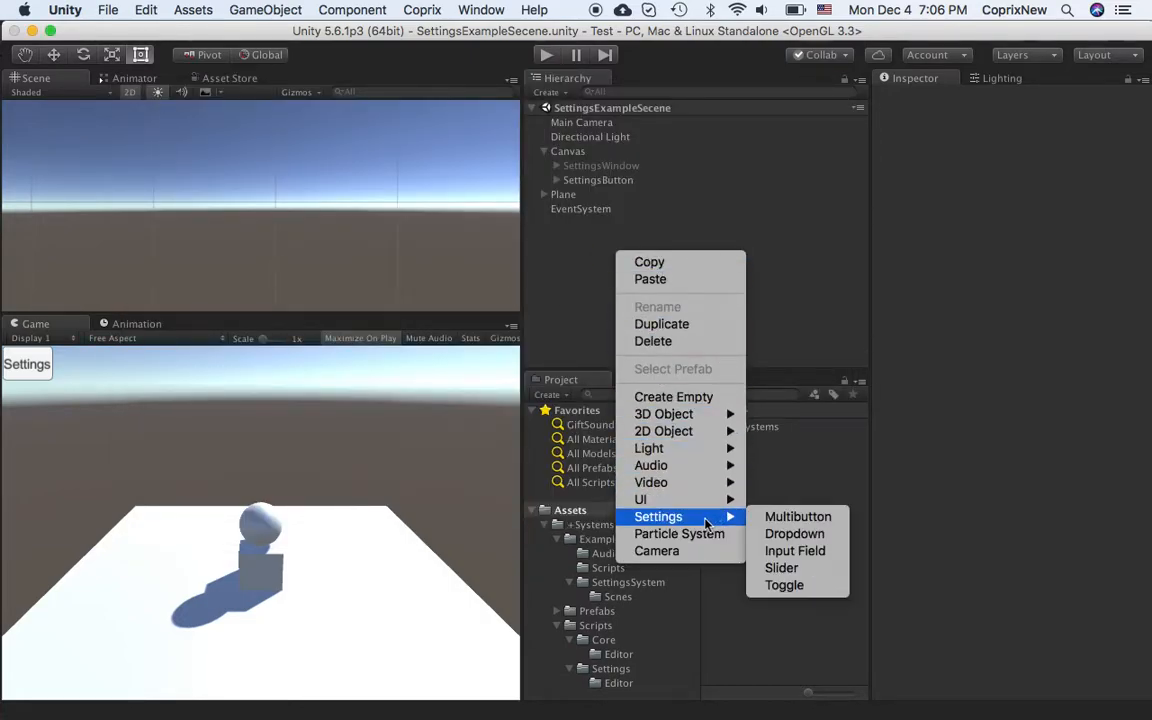
pyautogui.click(811, 556)
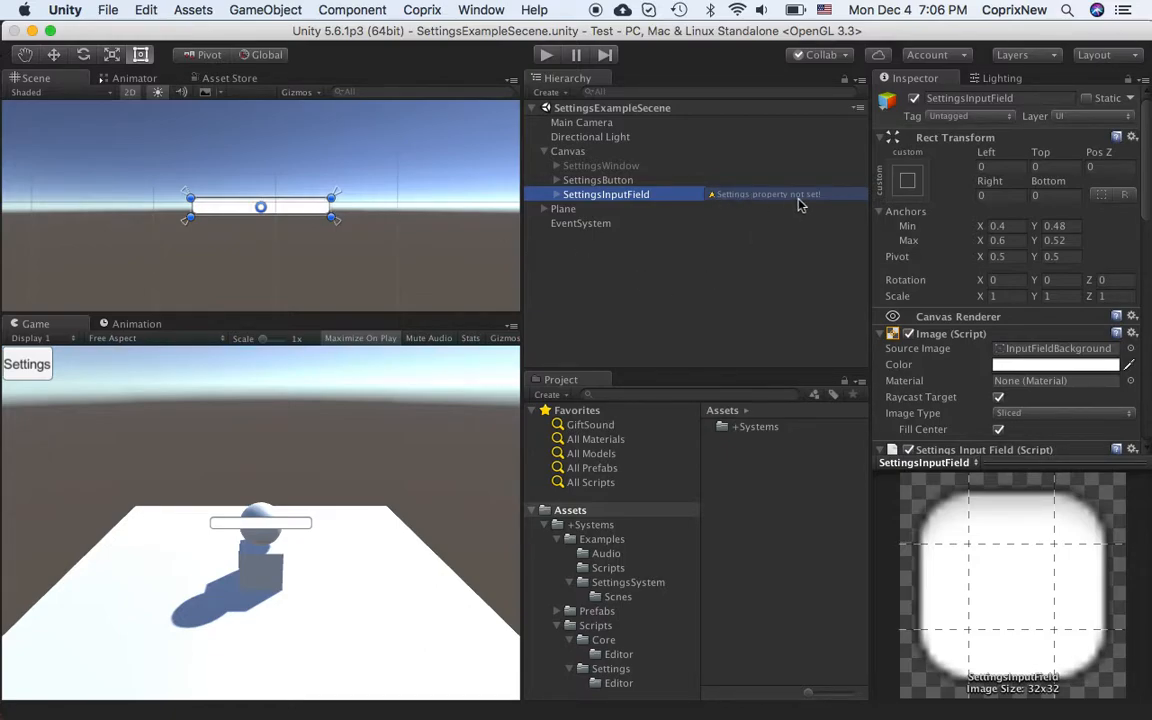
# Assign the myName setting to SettingsInputField, keeping its Settings Interaction at Read Write.
pyautogui.scroll(-15, 900, 205)
pyautogui.scroll(-5, 900, 206)
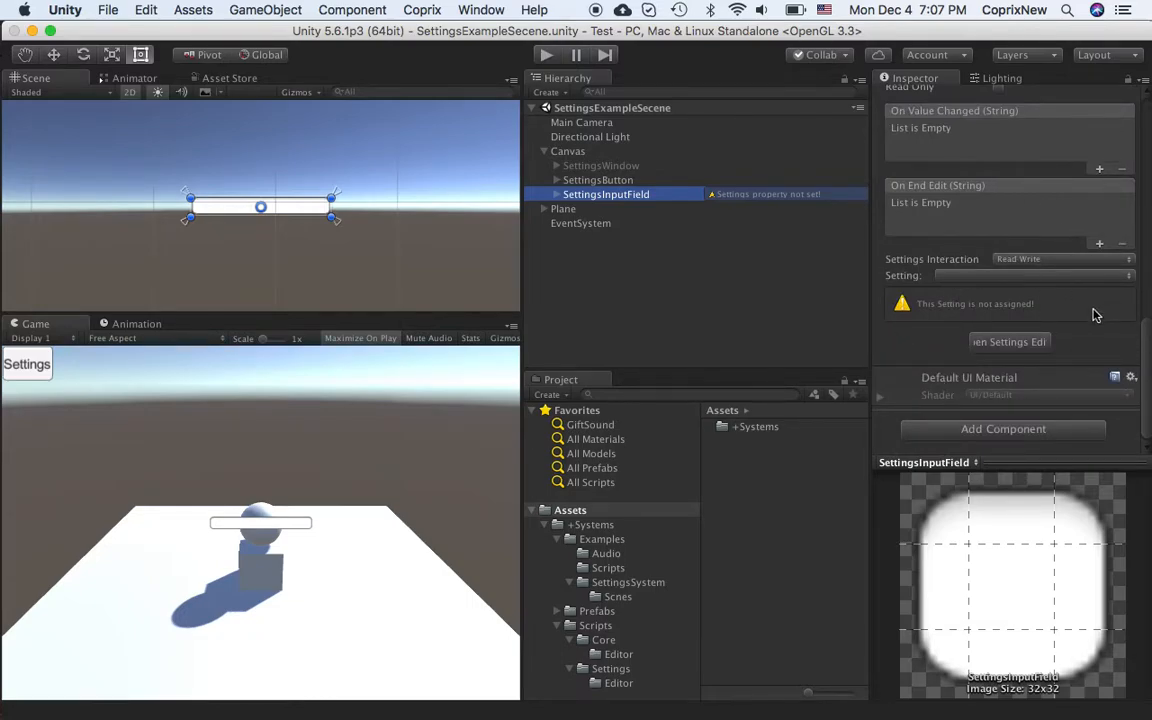
pyautogui.click(1003, 277)
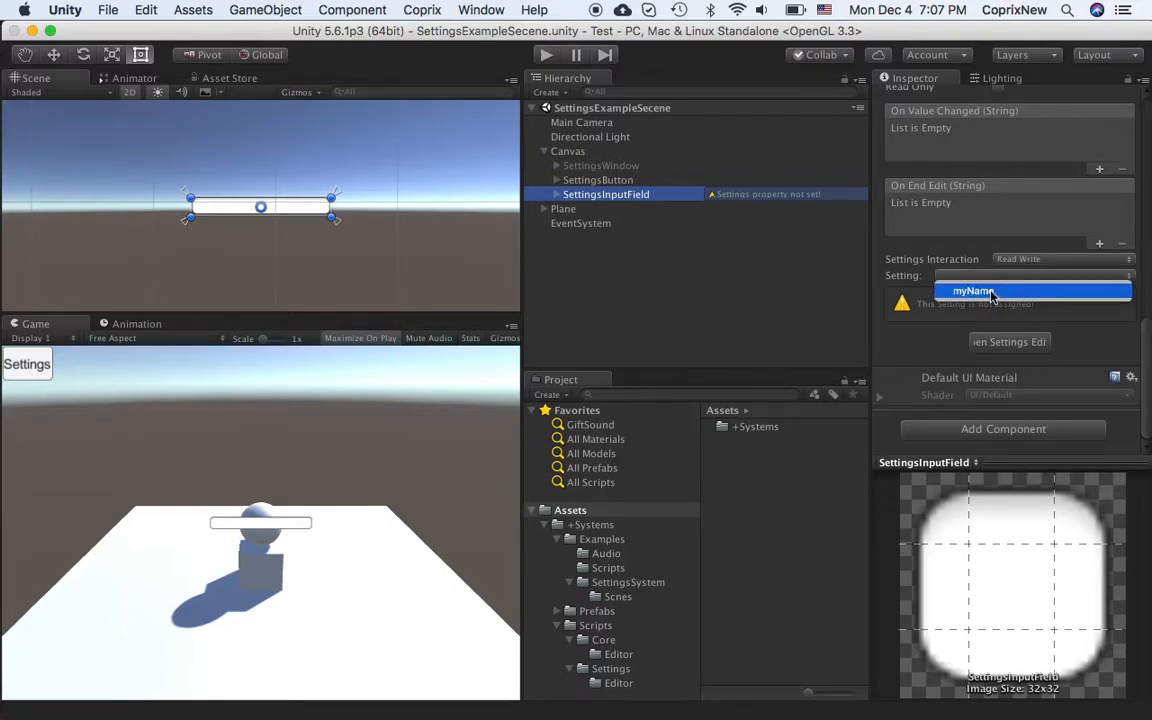
pyautogui.click(991, 292)
pyautogui.click(1025, 277)
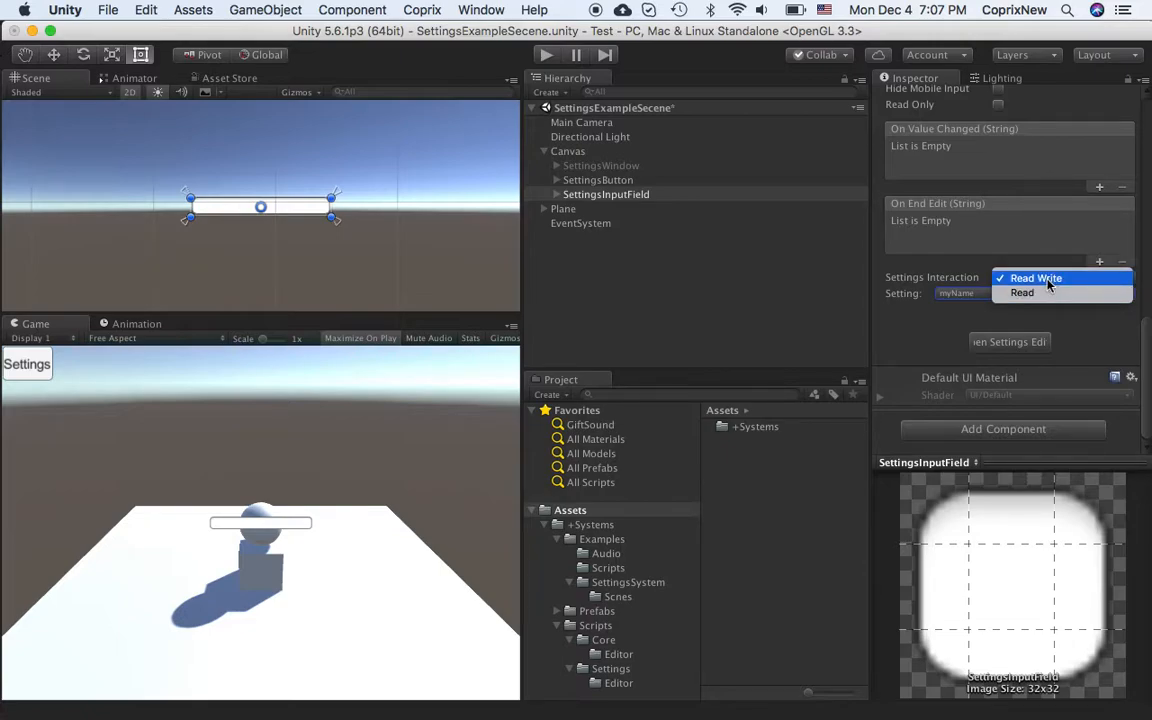
pyautogui.click(927, 322)
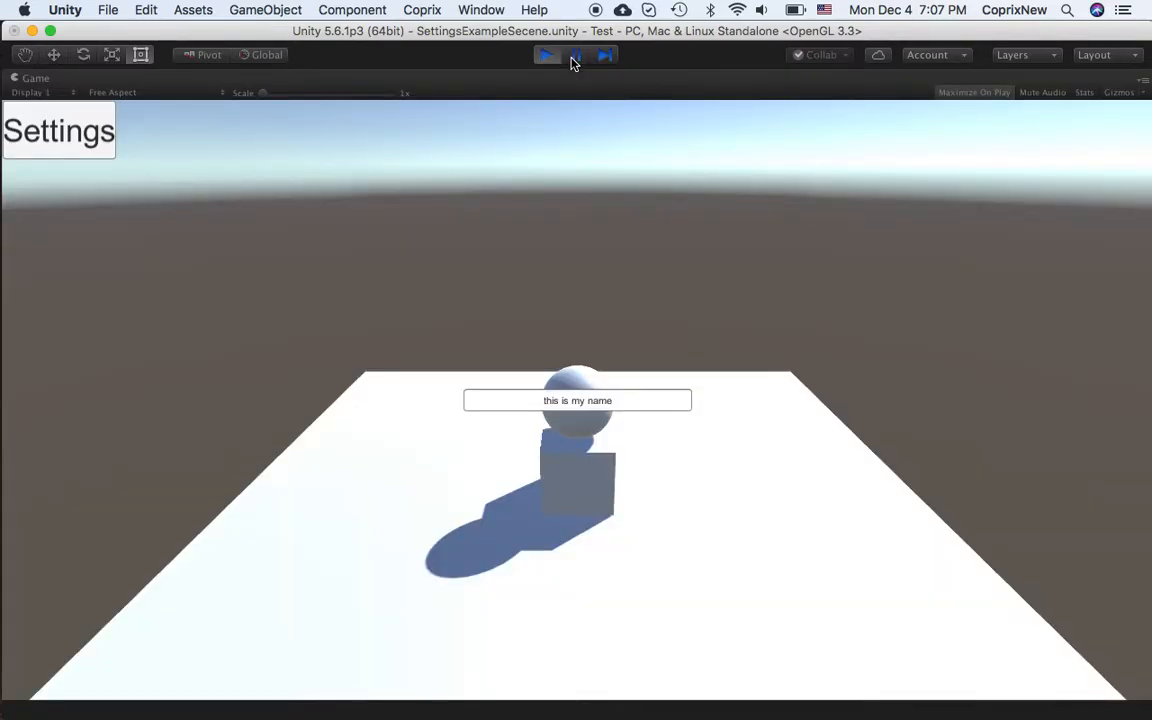
# In the running scene, replace the input field's text with "i lied this is not my name".
pyautogui.click(591, 404)
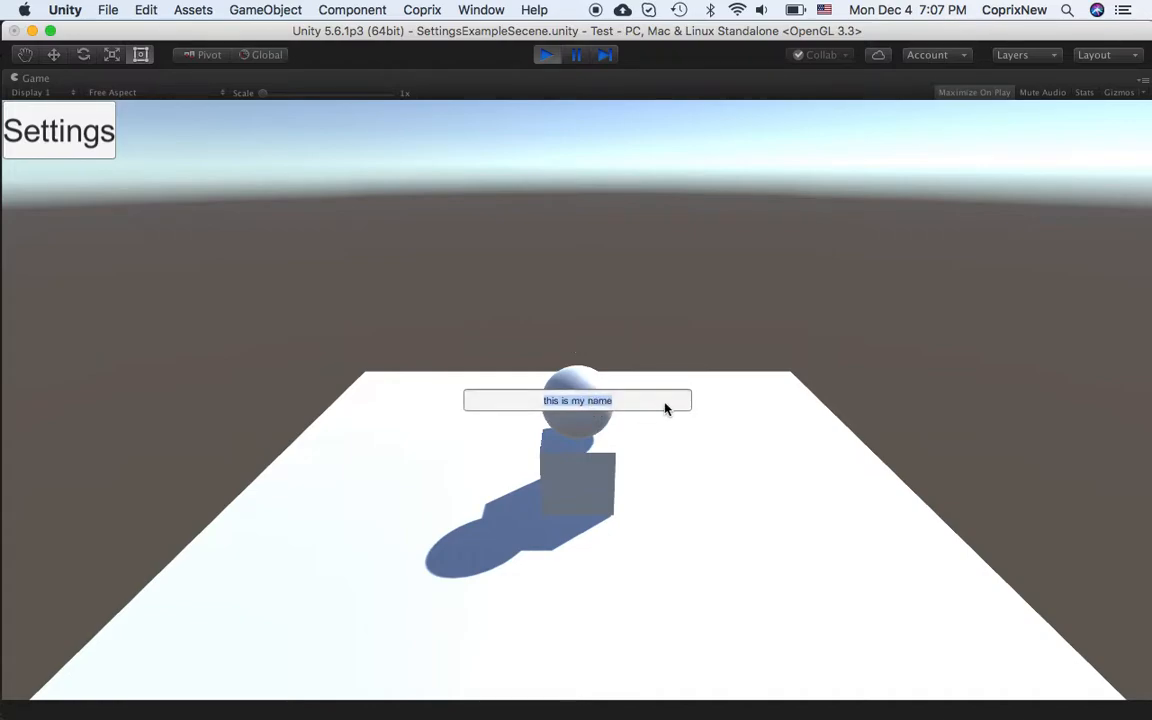
pyautogui.write('i le')
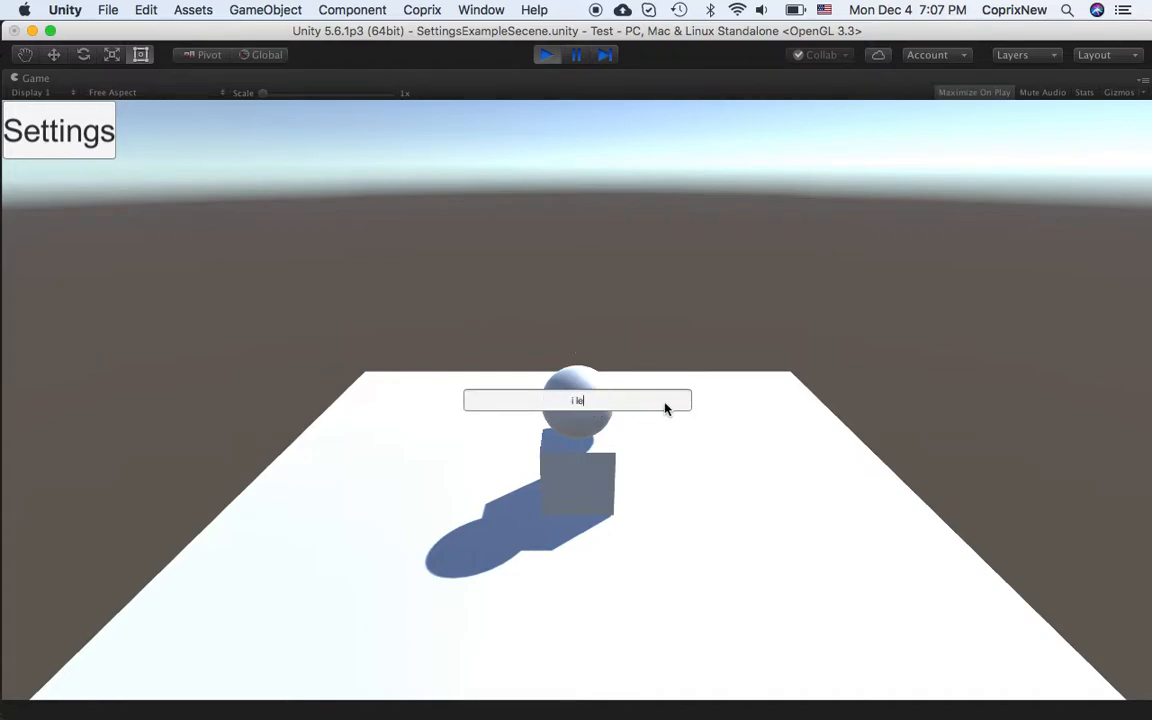
pyautogui.write('id this is not my name')
pyautogui.press('Left')
pyautogui.press('Left')
pyautogui.press('Left')
pyautogui.press('Left')
pyautogui.press('Left')
pyautogui.press('Left')
pyautogui.press('Left')
pyautogui.press('Left')
pyautogui.press('Left')
pyautogui.press('Left')
pyautogui.press('Left')
pyautogui.press('Left')
pyautogui.press('Left')
pyautogui.press('Left')
pyautogui.press('Left')
pyautogui.press('Left')
pyautogui.press('Left')
pyautogui.press('Left')
pyautogui.press('Left')
pyautogui.press('Left')
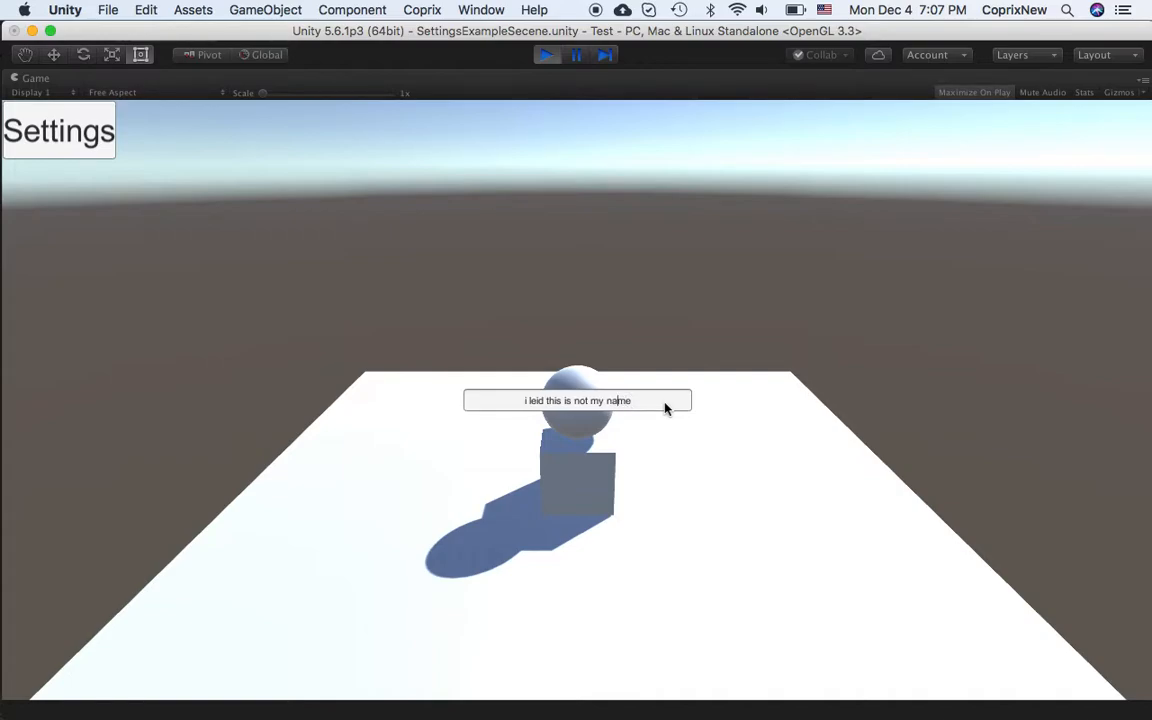
pyautogui.press('Left')
pyautogui.press('BackSpace')
pyautogui.press('BackSpace')
pyautogui.write('ie')
# Restart play mode to check whether the input field keeps its edited text, and stop the scene again.
pyautogui.click(546, 59)
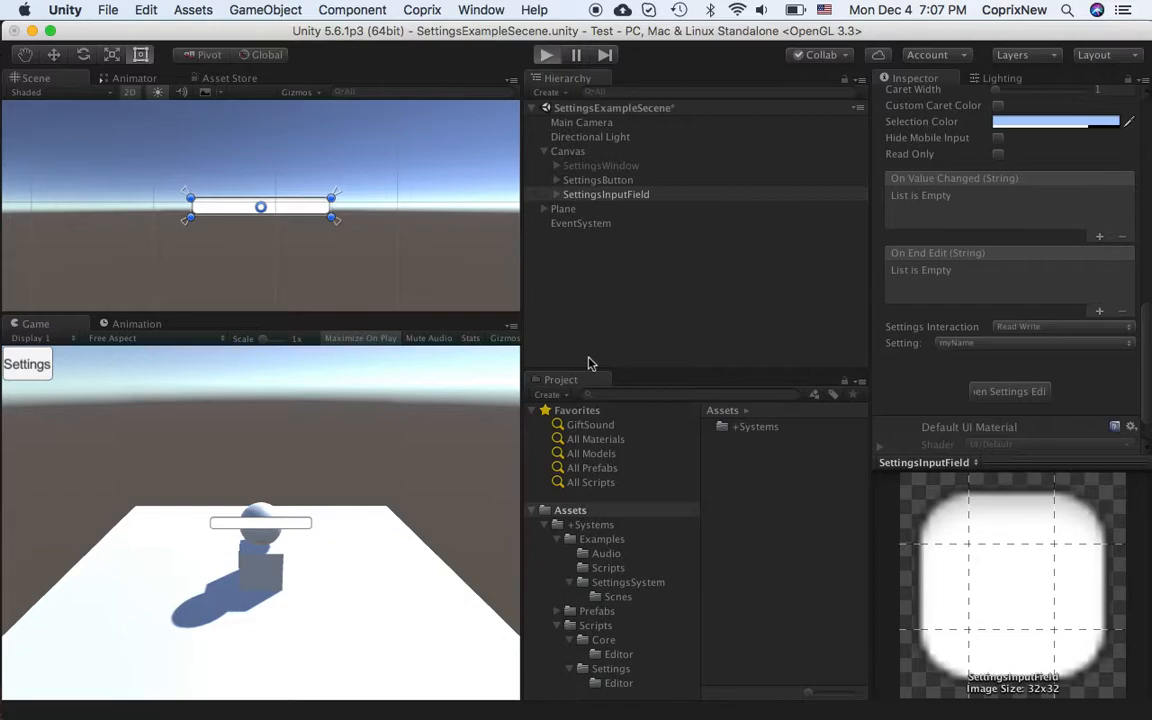
pyautogui.press('super+p')
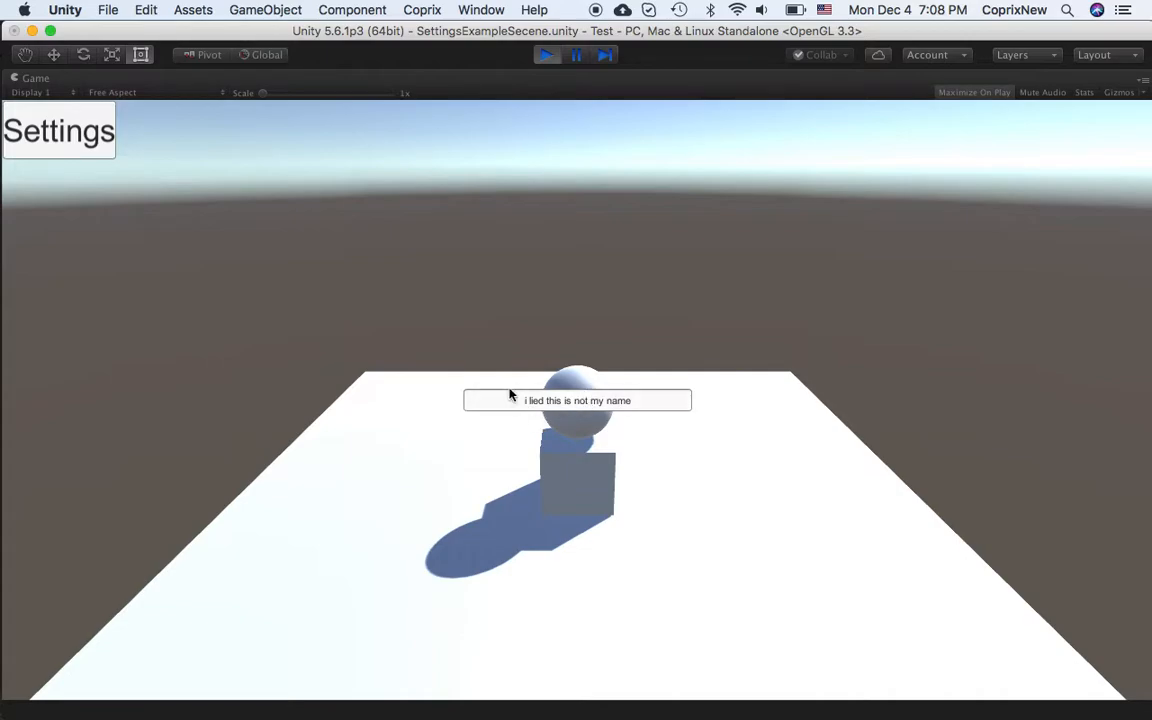
pyautogui.click(545, 56)
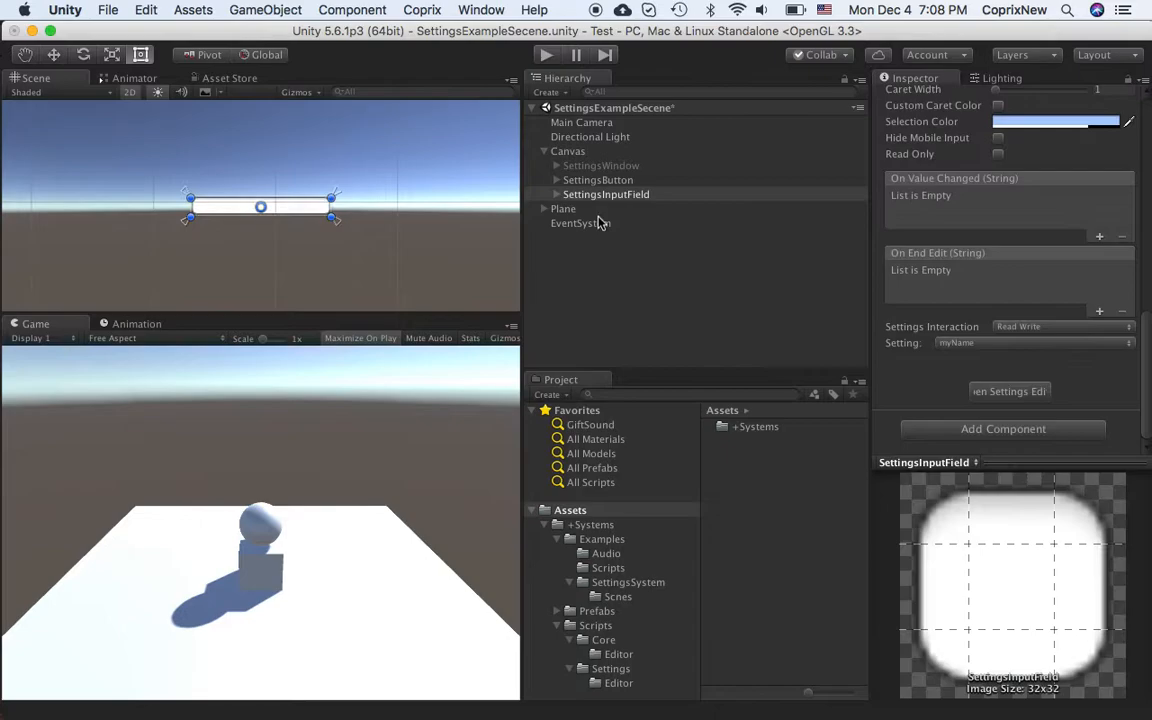
# Duplicate SettingsInputField and place the copy above and to the right of the original in the scene.
pyautogui.click(598, 180)
pyautogui.click(606, 196)
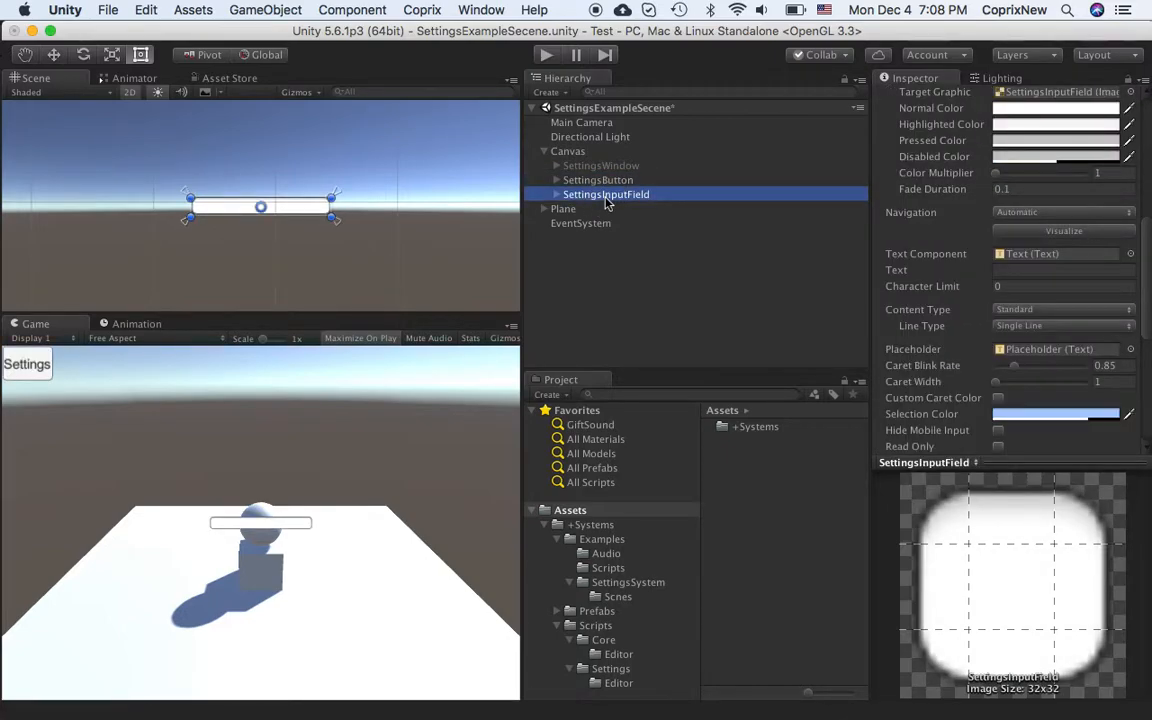
pyautogui.press('super+d')
pyautogui.moveTo(295, 206); pyautogui.dragTo(370, 148)
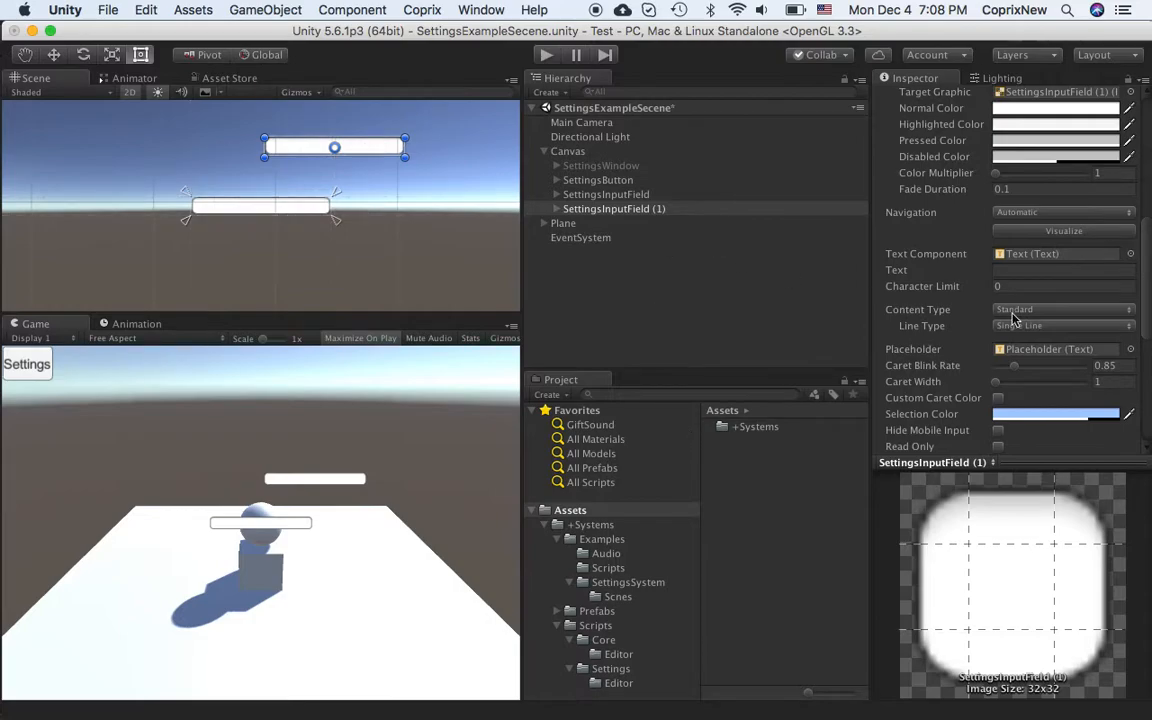
pyautogui.scroll(-5, 944, 286)
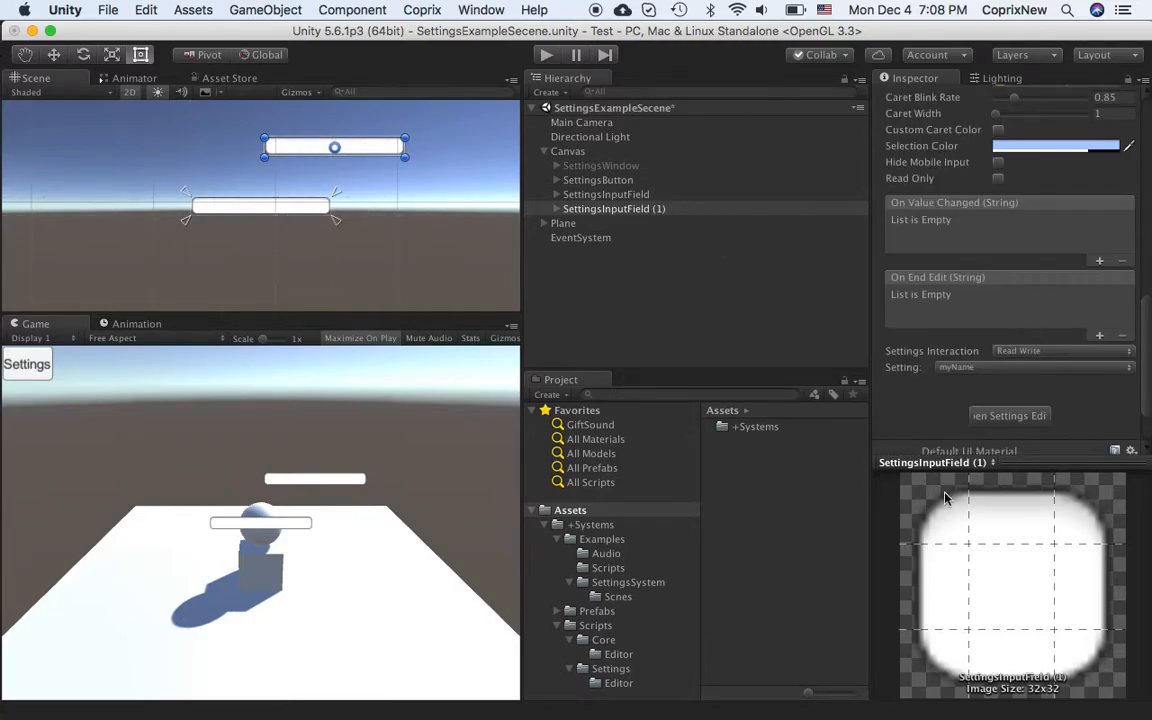
pyautogui.click(638, 196)
pyautogui.click(640, 209)
pyautogui.click(641, 194)
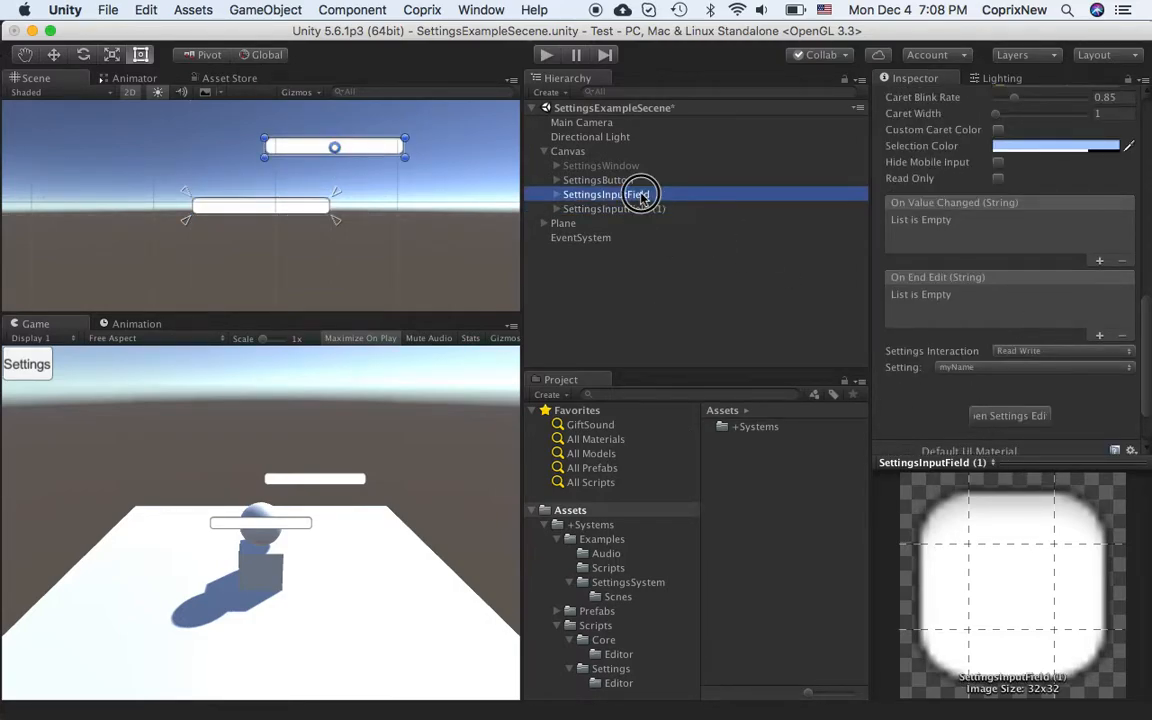
pyautogui.click(641, 209)
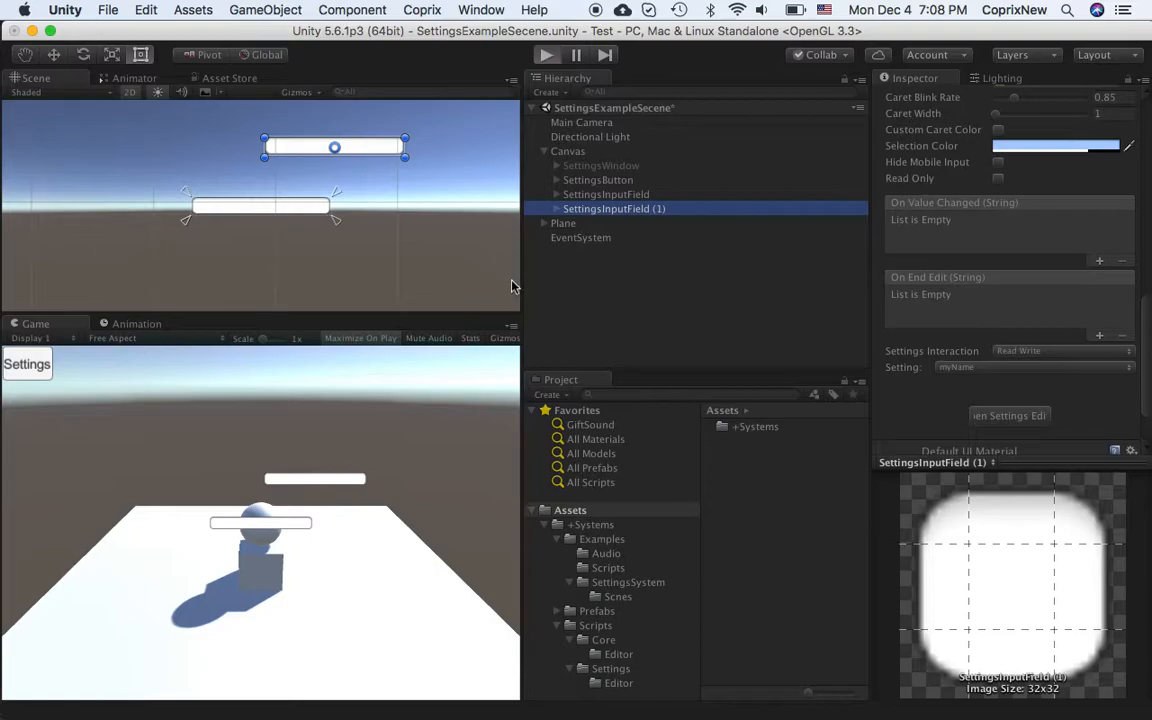
# Run the scene, enter "ok" in the upper input field and "not ok" in the lower one to test syncing, and stop play mode.
pyautogui.press('super+p')
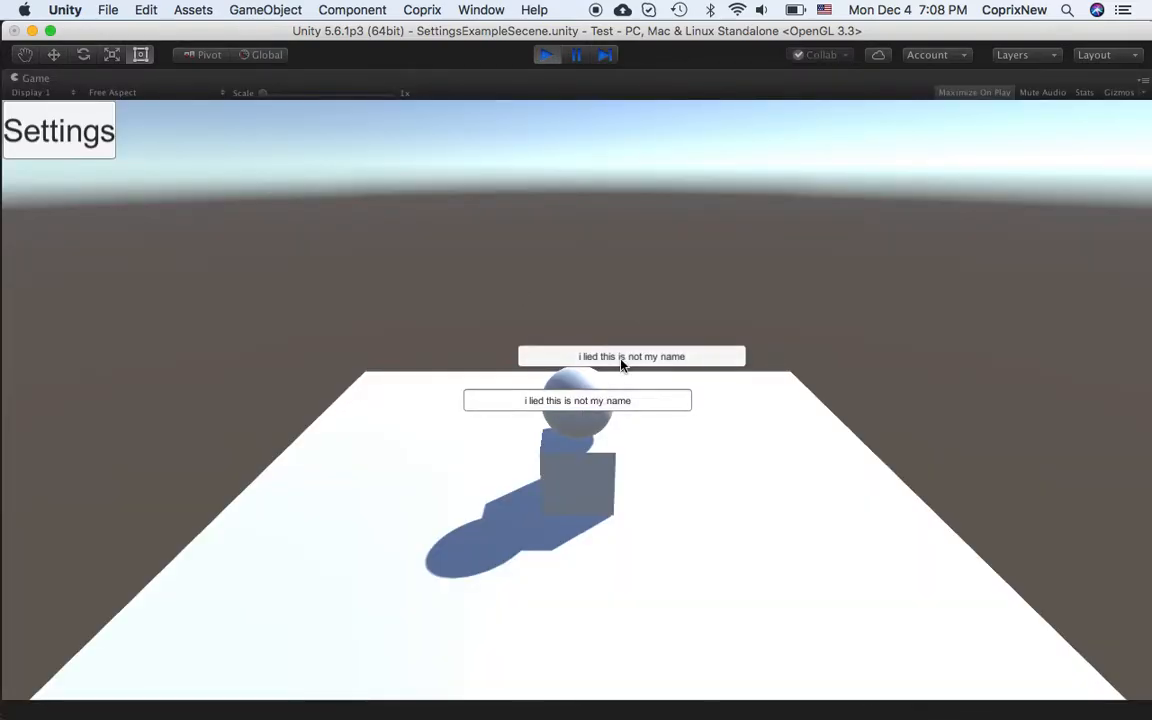
pyautogui.click(634, 359)
pyautogui.write('ok')
pyautogui.click(586, 400)
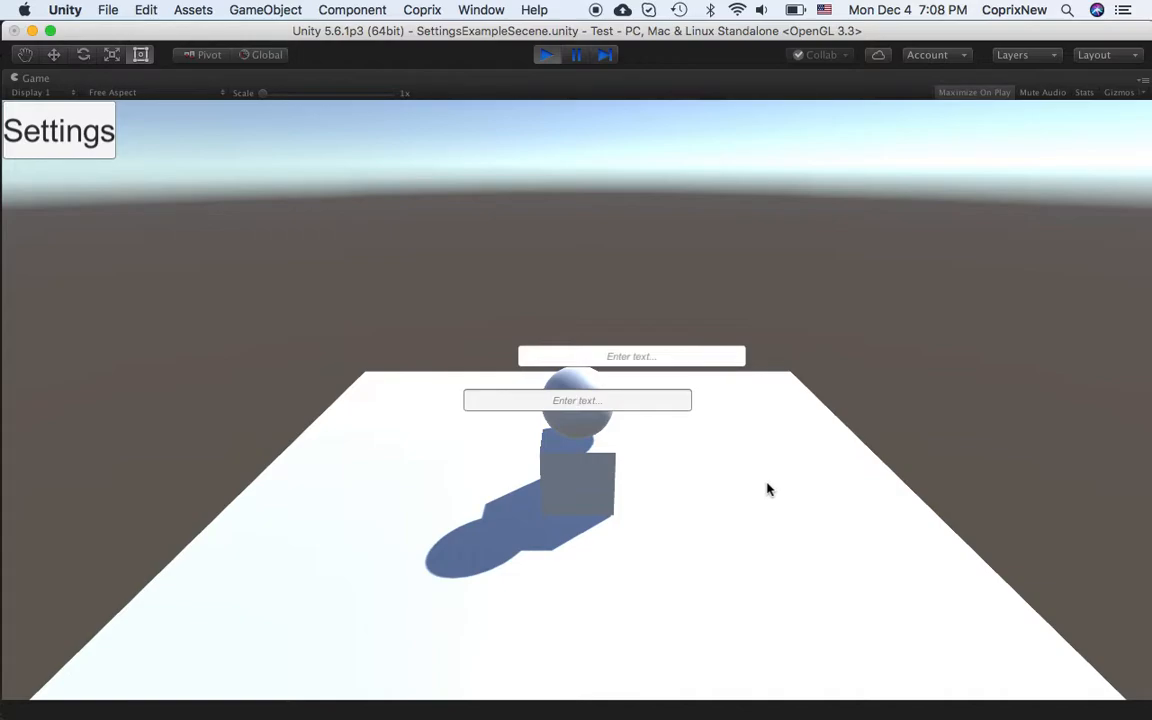
pyautogui.write('not ok')
pyautogui.click(548, 56)
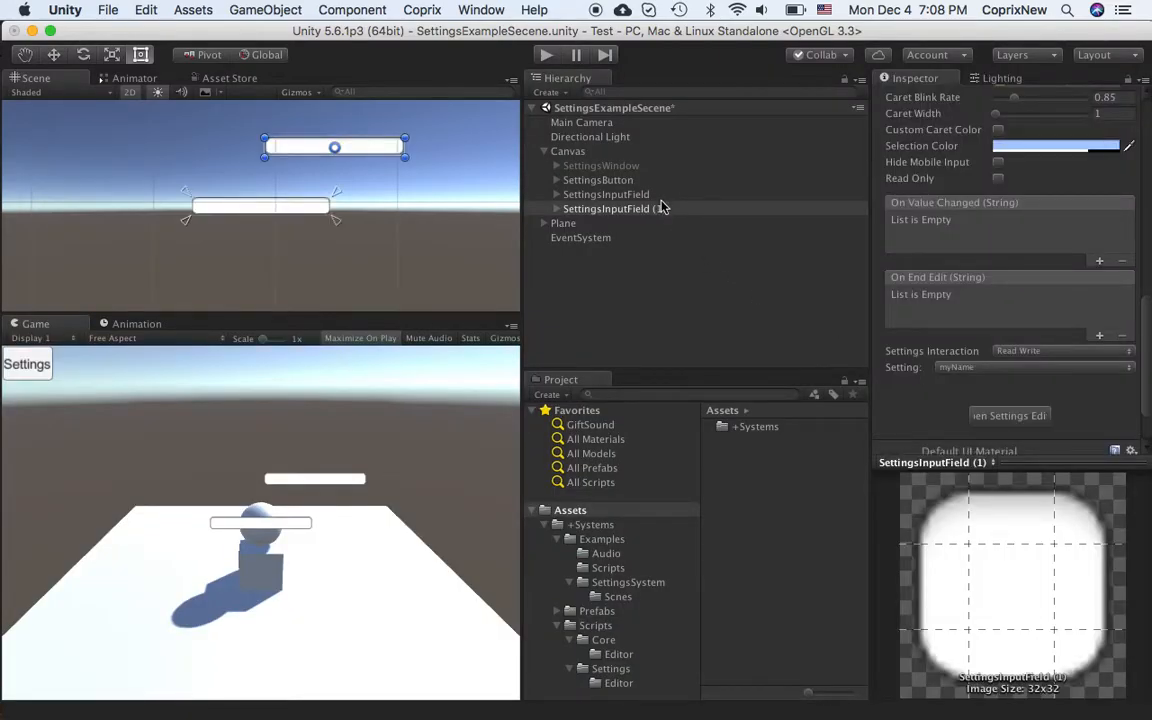
# Delete both SettingsInputField and SettingsInputField (1) from the Canvas.
pyautogui.click(662, 207)
pyautogui.keyDown('shift'); pyautogui.click(660, 195); pyautogui.keyUp('shift')
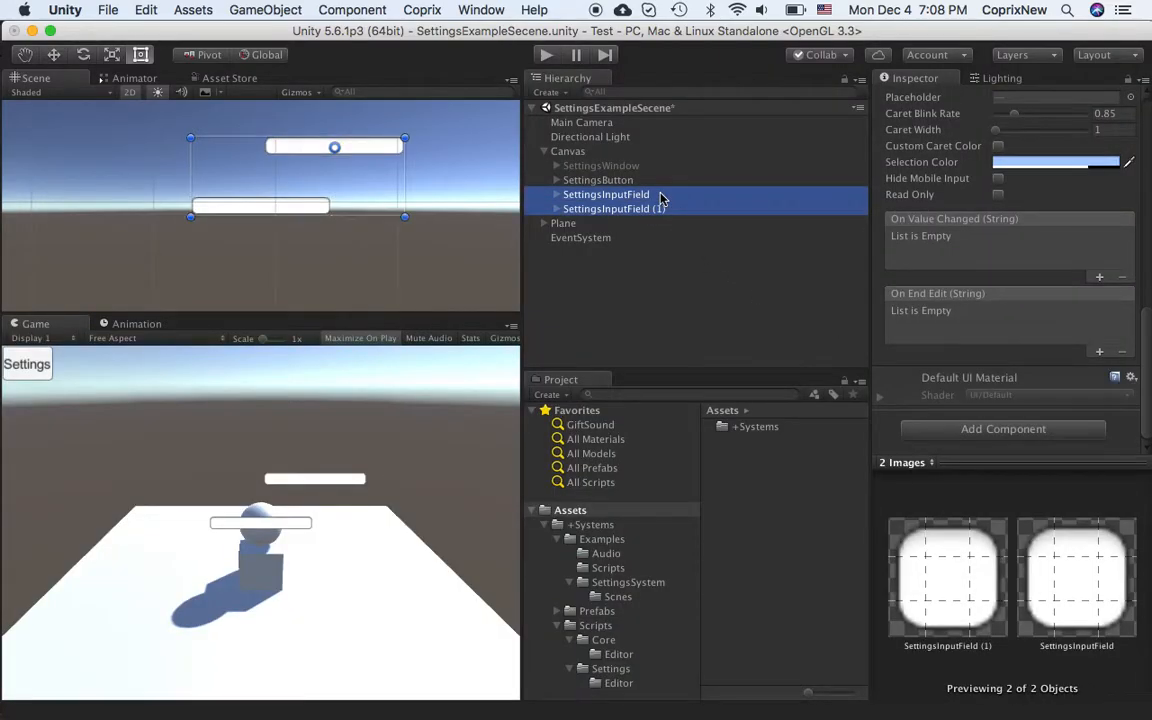
pyautogui.press('Delete')
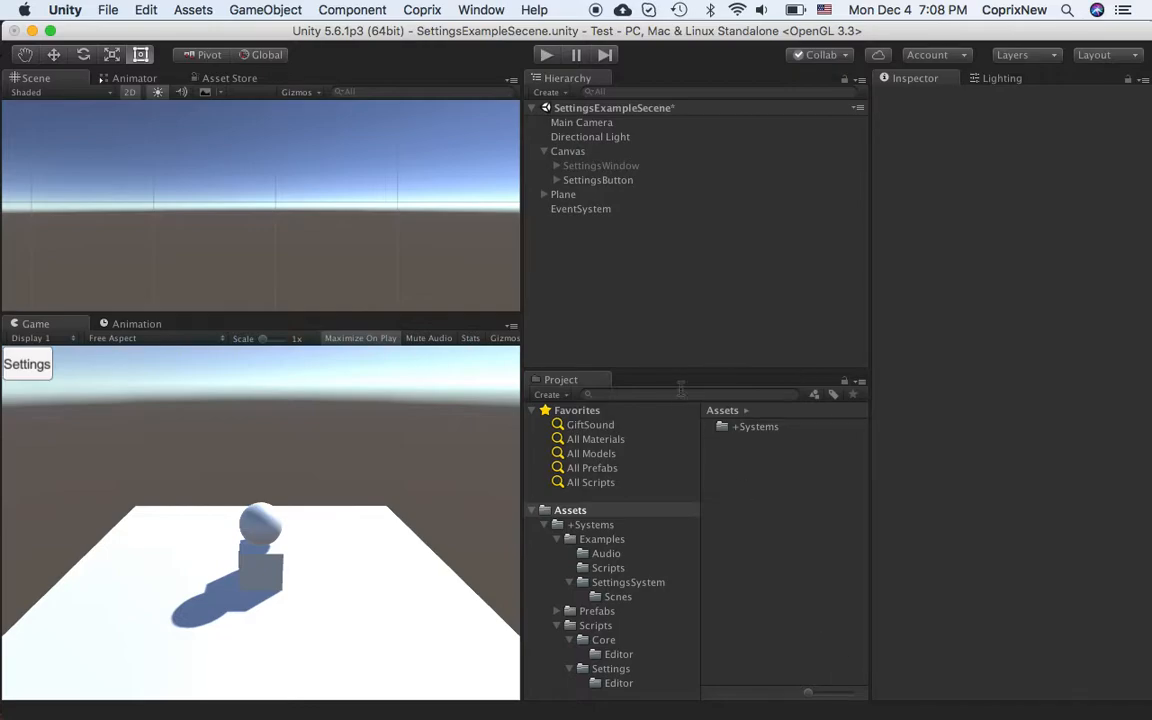
# Collapse the +Systems folder and create a C# script named SettingsWiever in the Assets folder.
pyautogui.click(544, 525)
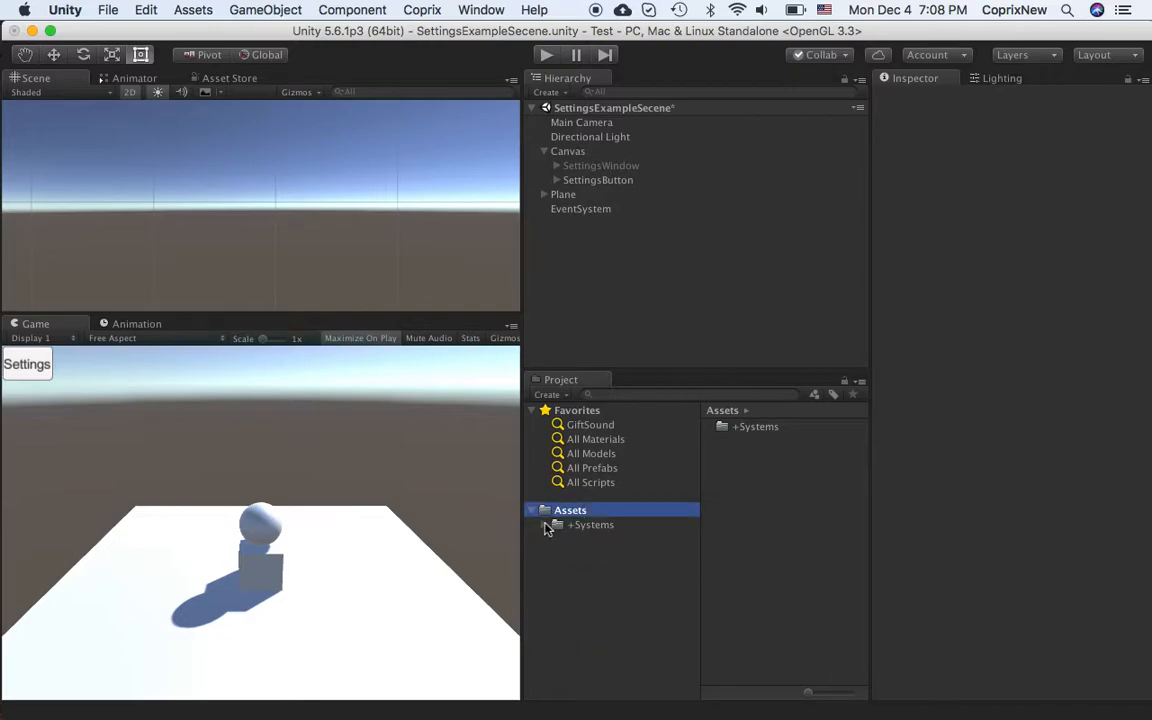
pyautogui.rightClick(553, 510)
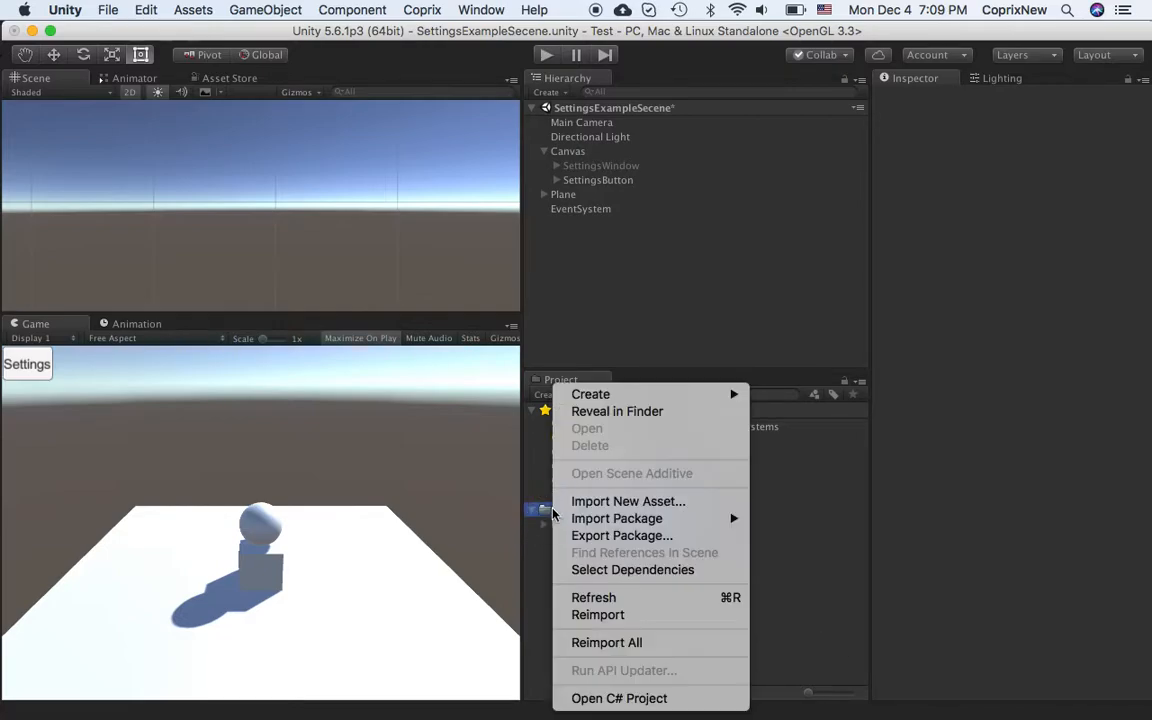
pyautogui.moveTo(656, 394)
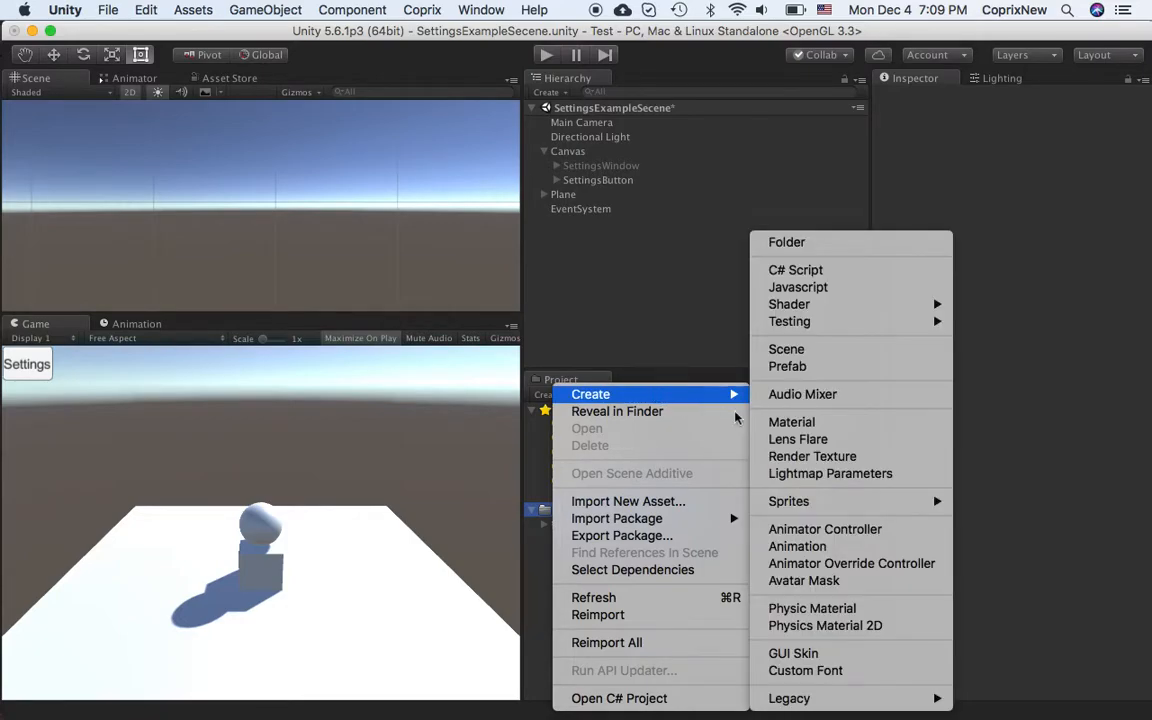
pyautogui.click(818, 279)
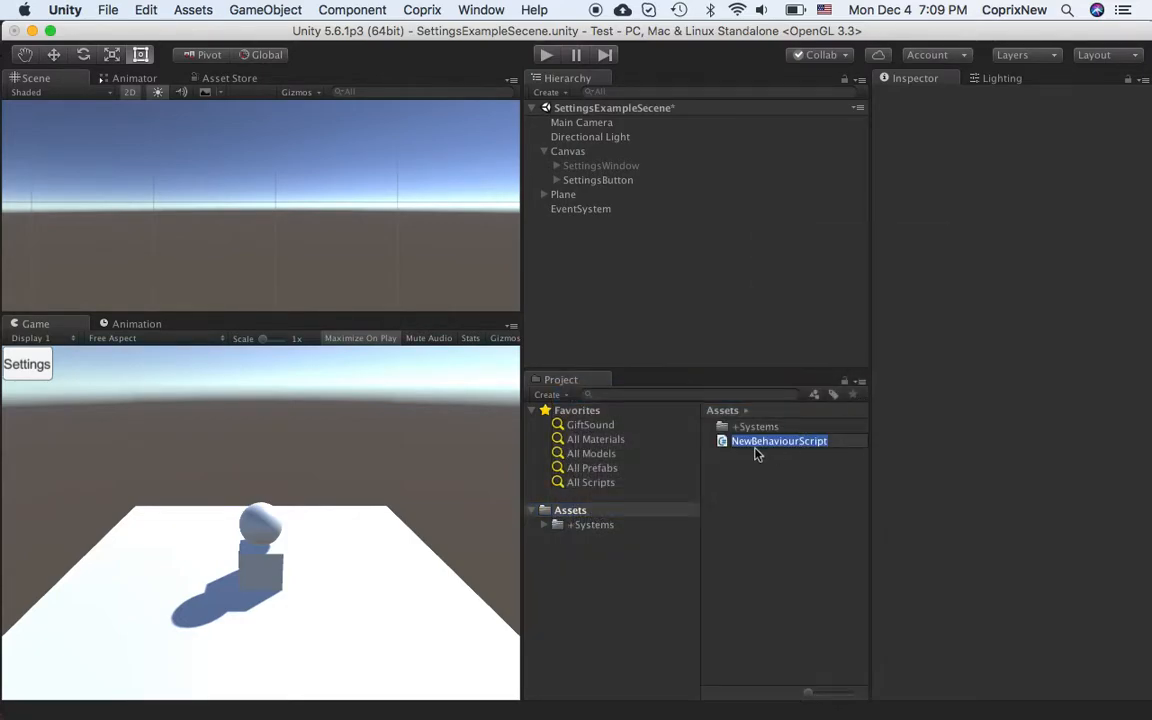
pyautogui.write('SettingsWiever')
pyautogui.press('Return')
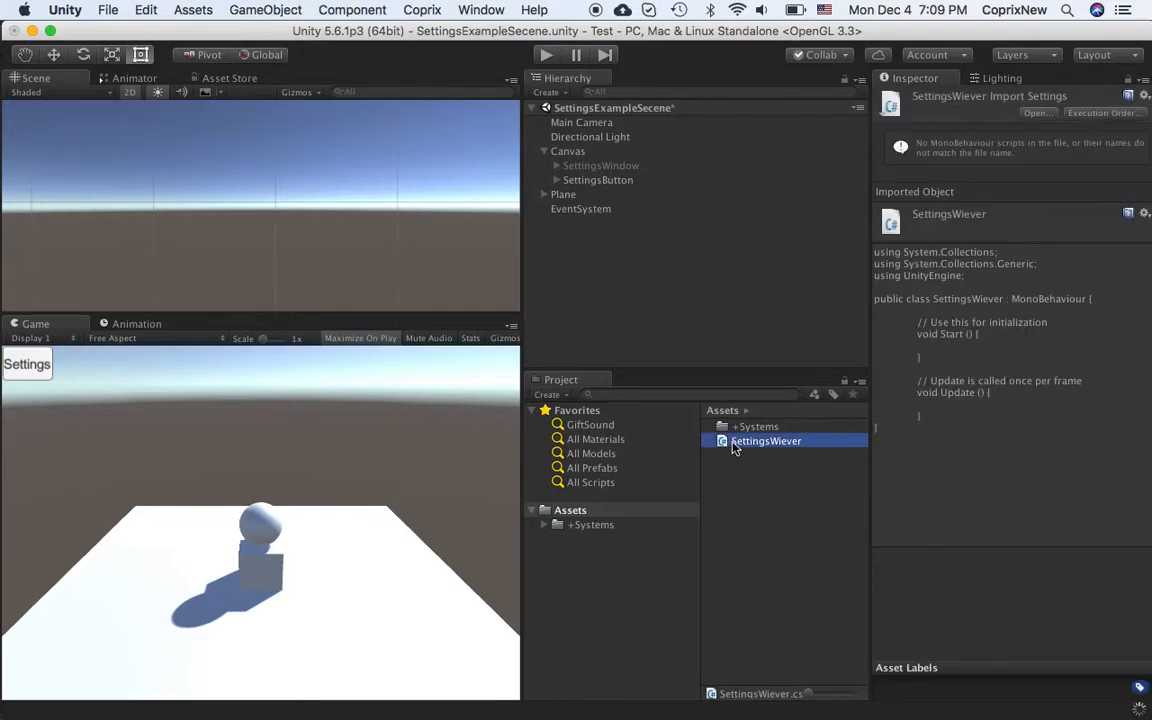
# Open the Coprix Settings Editor and add a new setting of type Integer.
pyautogui.click(424, 12)
pyautogui.click(424, 12)
pyautogui.click(424, 12)
pyautogui.click(426, 31)
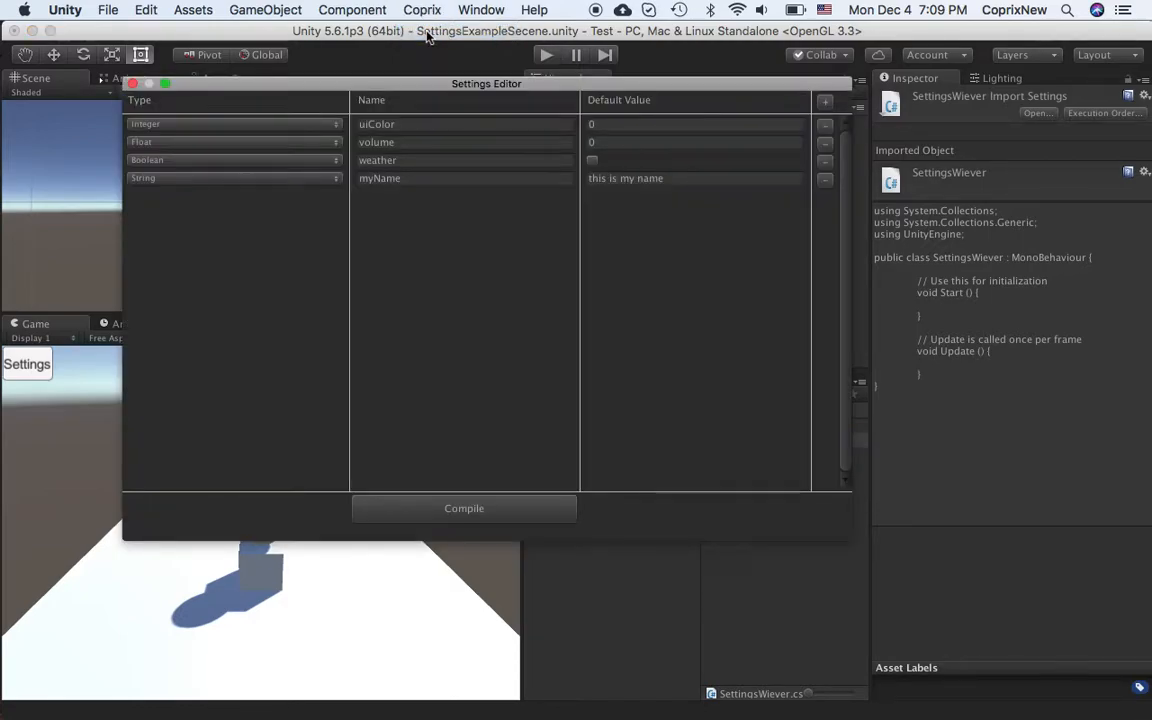
pyautogui.click(828, 104)
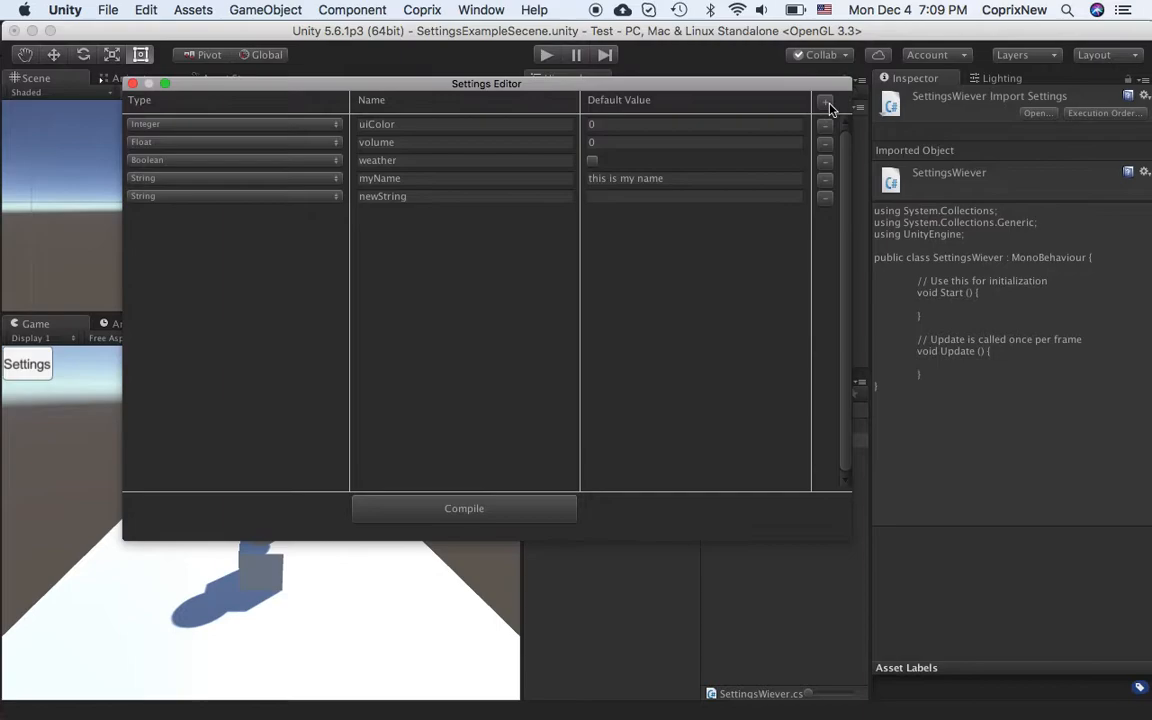
pyautogui.click(290, 198)
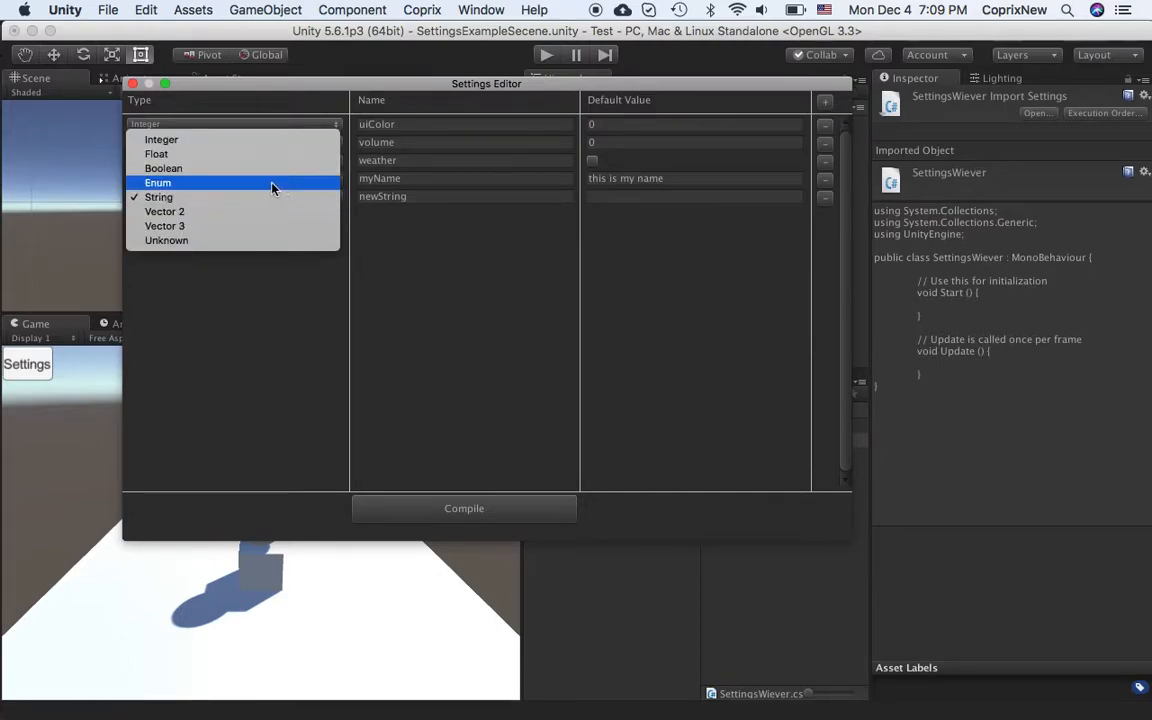
pyautogui.click(275, 139)
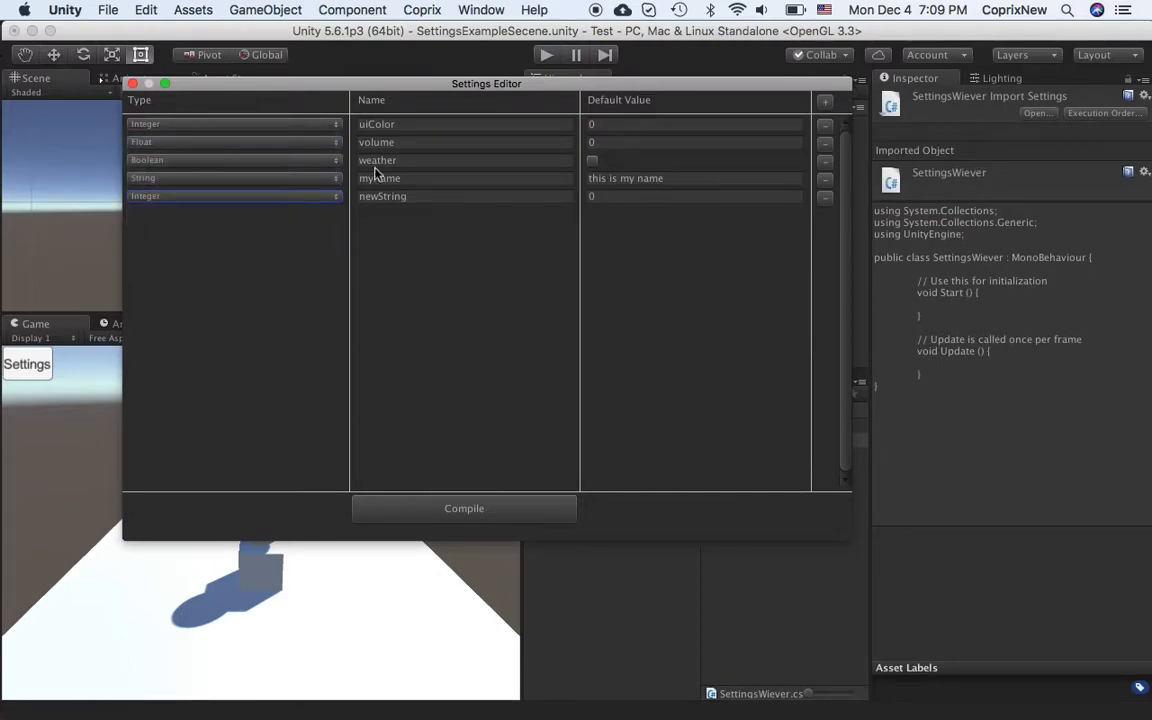
# Name the new integer setting someCount with a default value of 5, then compile the settings and close the editor.
pyautogui.click(430, 198)
pyautogui.write('someCount')
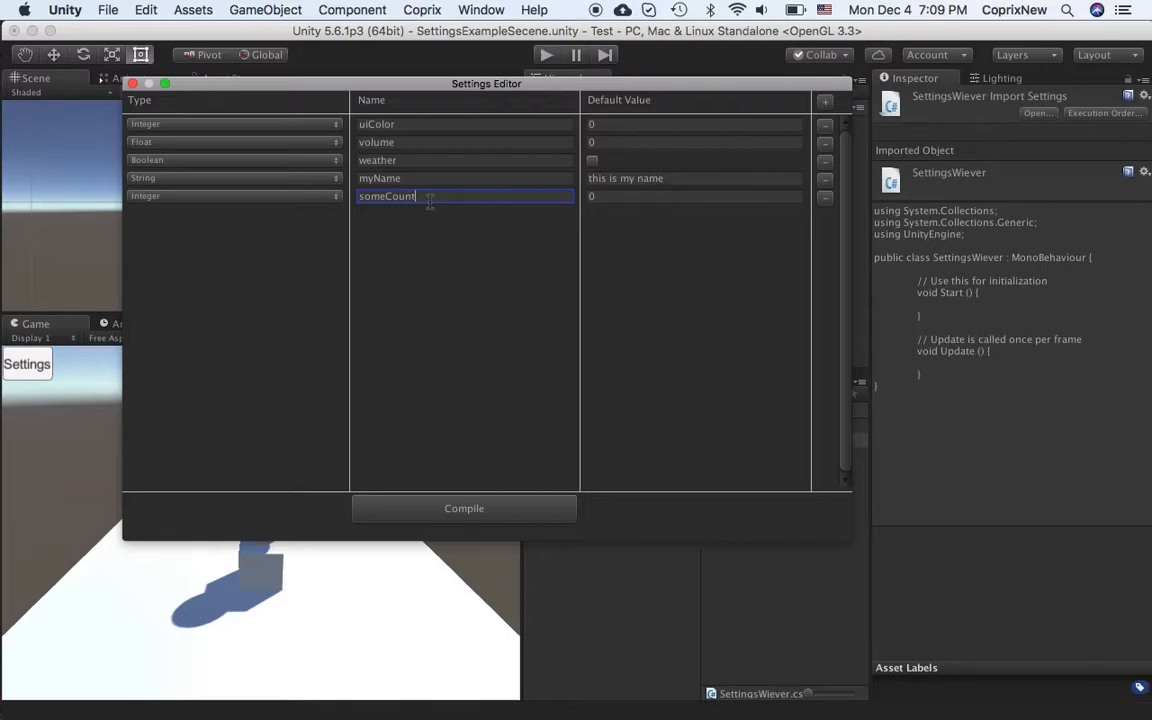
pyautogui.click(689, 196)
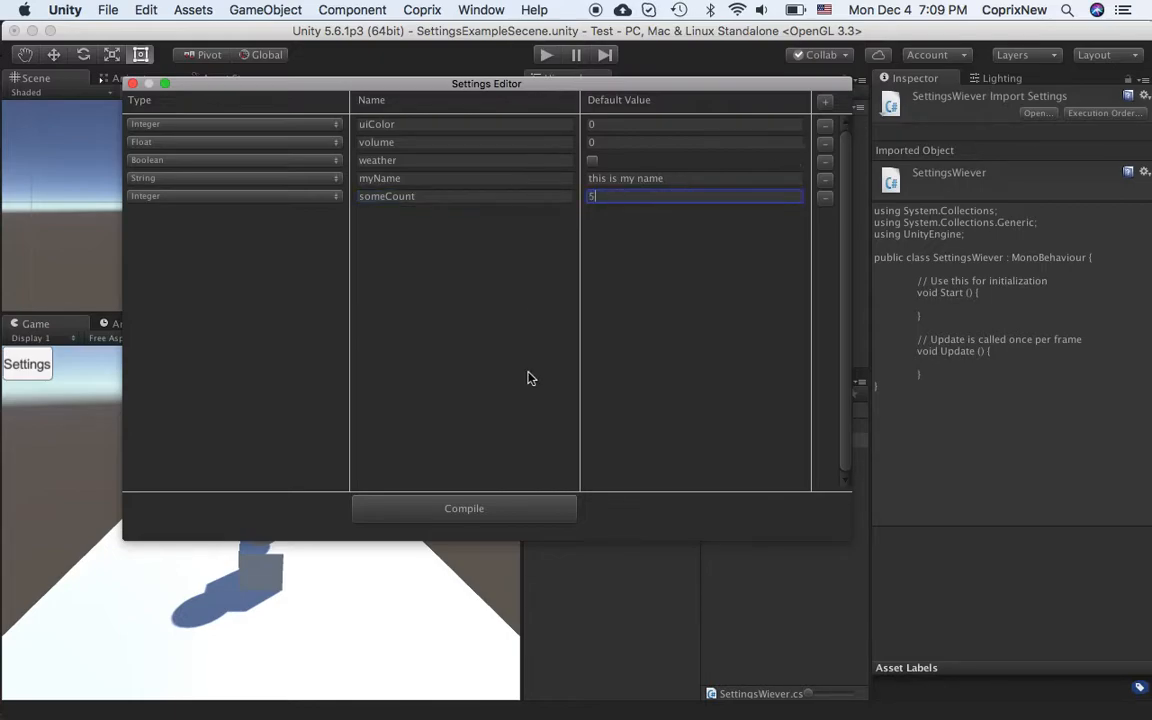
pyautogui.click(472, 513)
pyautogui.click(132, 84)
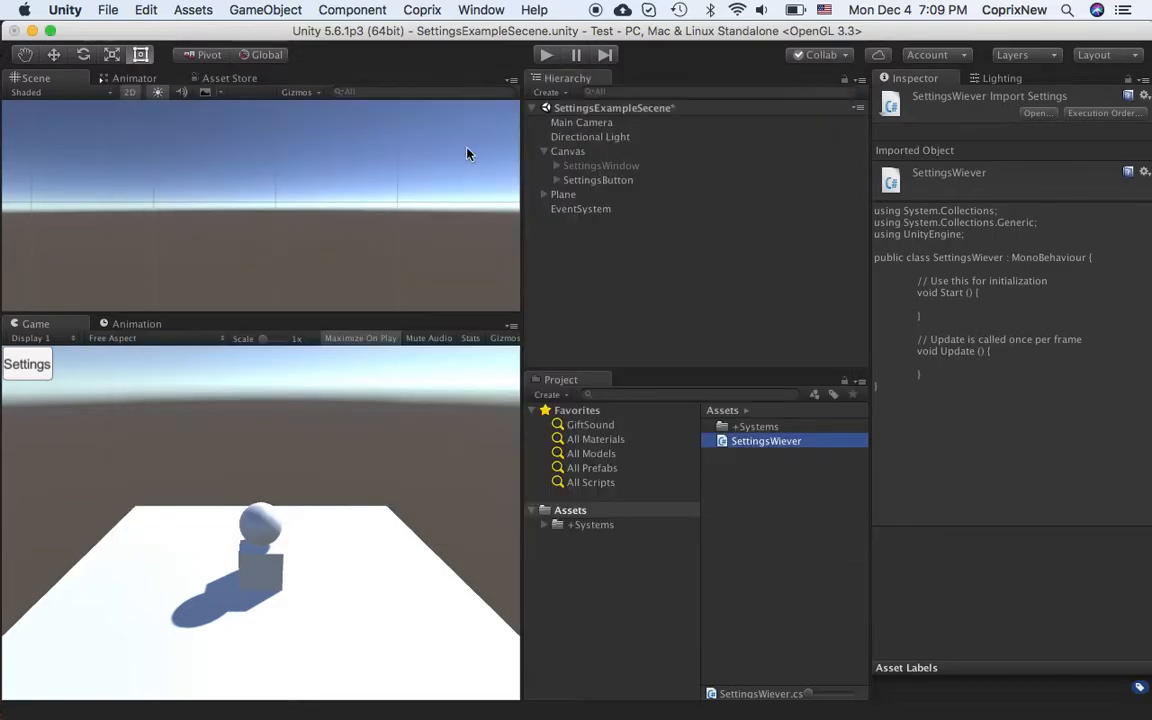
# Open the SettingsWiever script in Visual Studio and move the class's opening brace onto its own line.
pyautogui.doubleClick(724, 443)
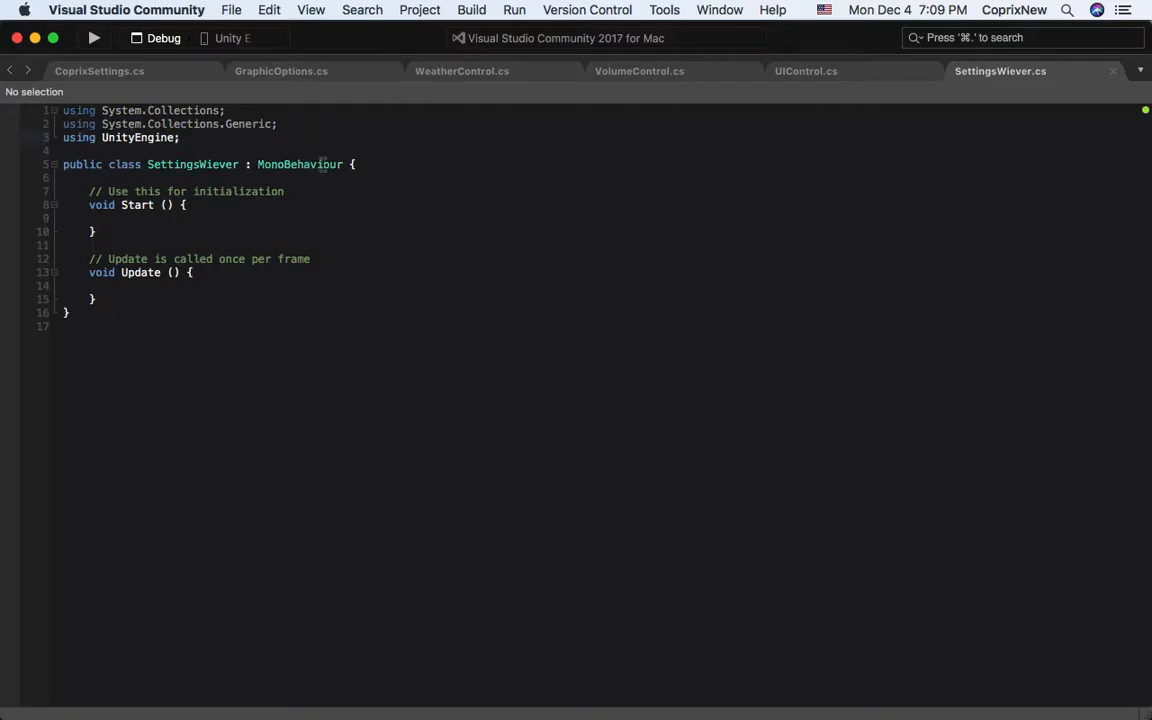
pyautogui.press('Return')
pyautogui.click(350, 178)
pyautogui.press('Return')
# Add a "using Coprix;" directive below the UnityEngine one.
pyautogui.click(138, 152)
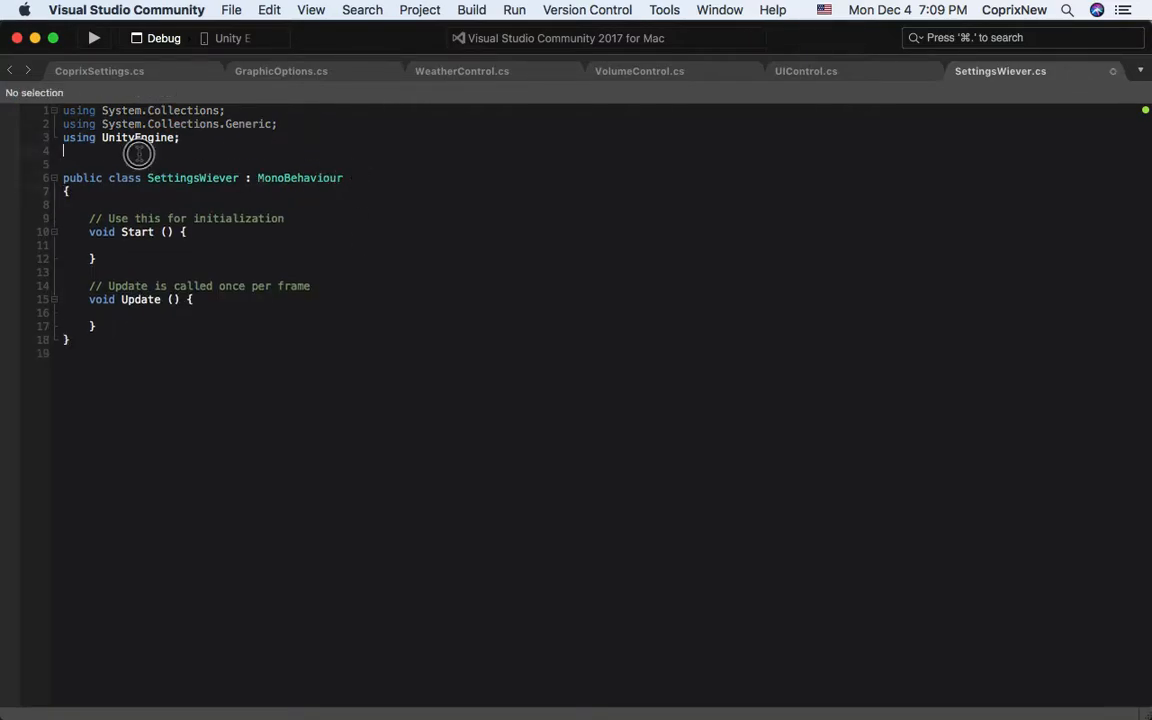
pyautogui.write('using ')
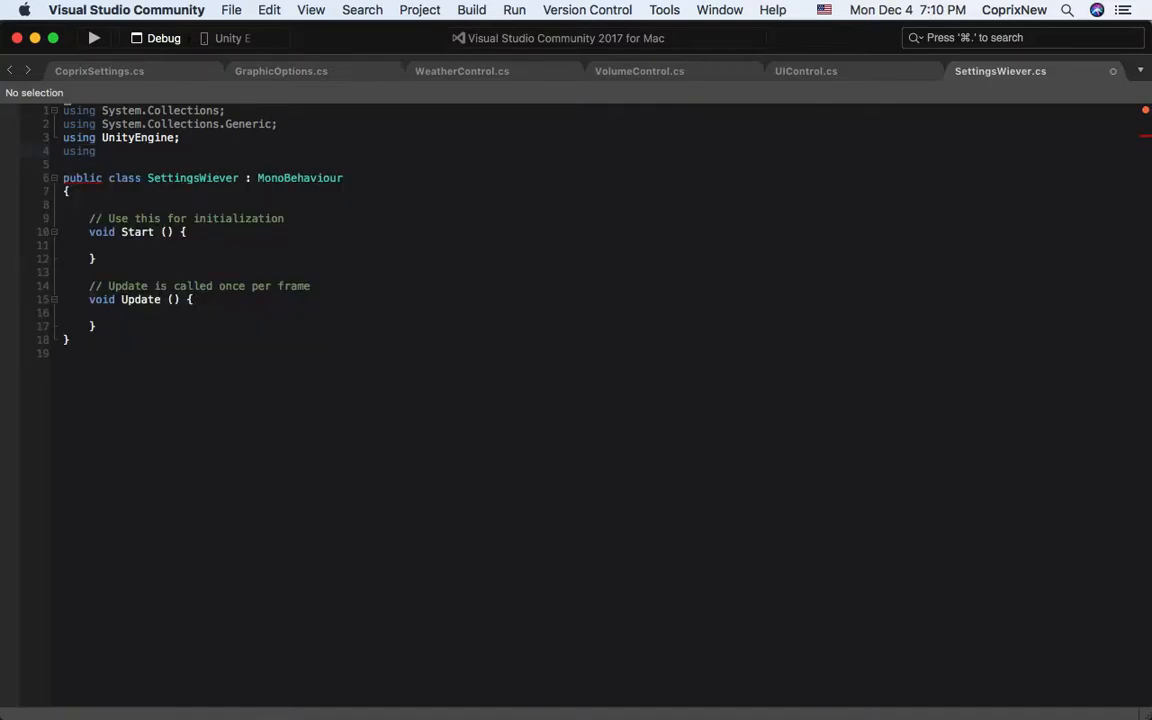
pyautogui.write('Coprix')
pyautogui.press('Return')
pyautogui.write(';')
# Change the base class of SettingsWiever from MonoBehaviour to SettingsBehaviour.
pyautogui.doubleClick(324, 177)
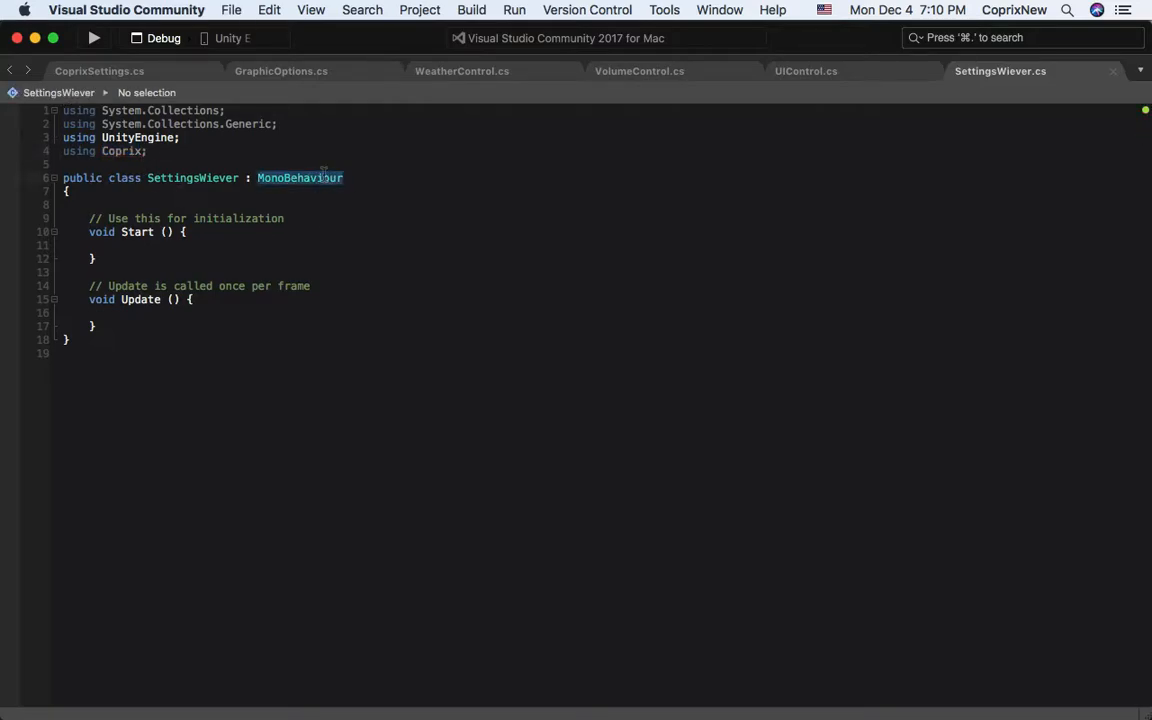
pyautogui.moveTo(329, 174)
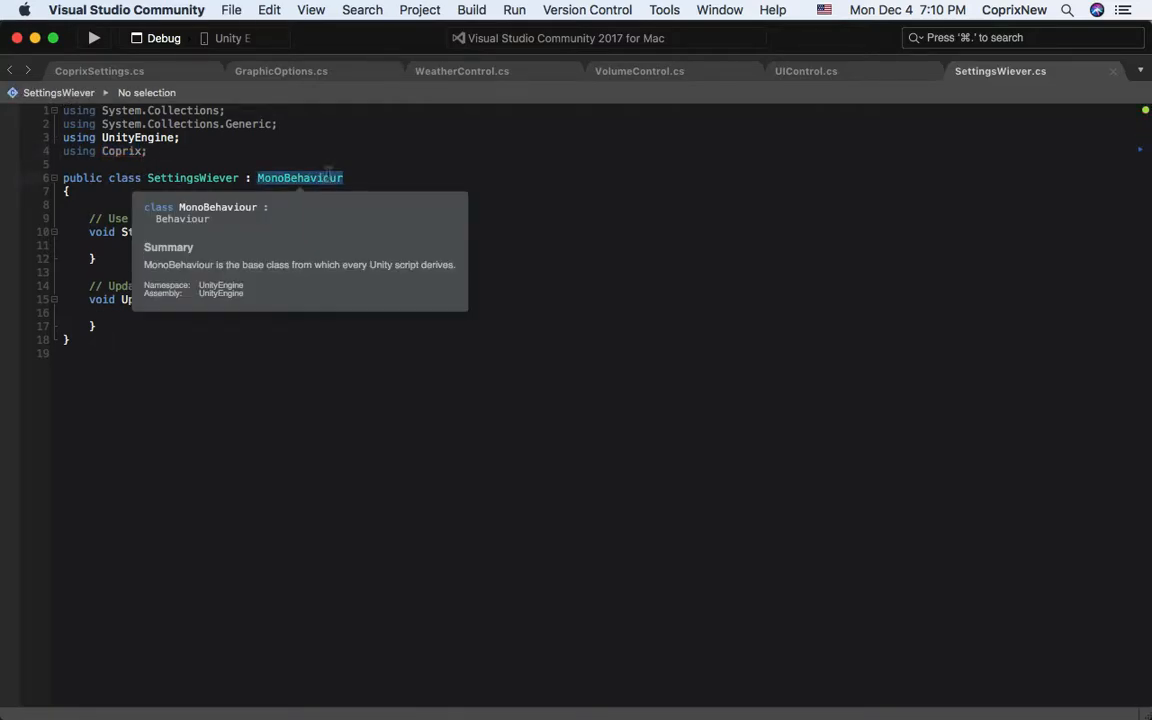
pyautogui.write('sWiever : SettingsBehaviour')
pyautogui.press('Return')
pyautogui.doubleClick(331, 178)
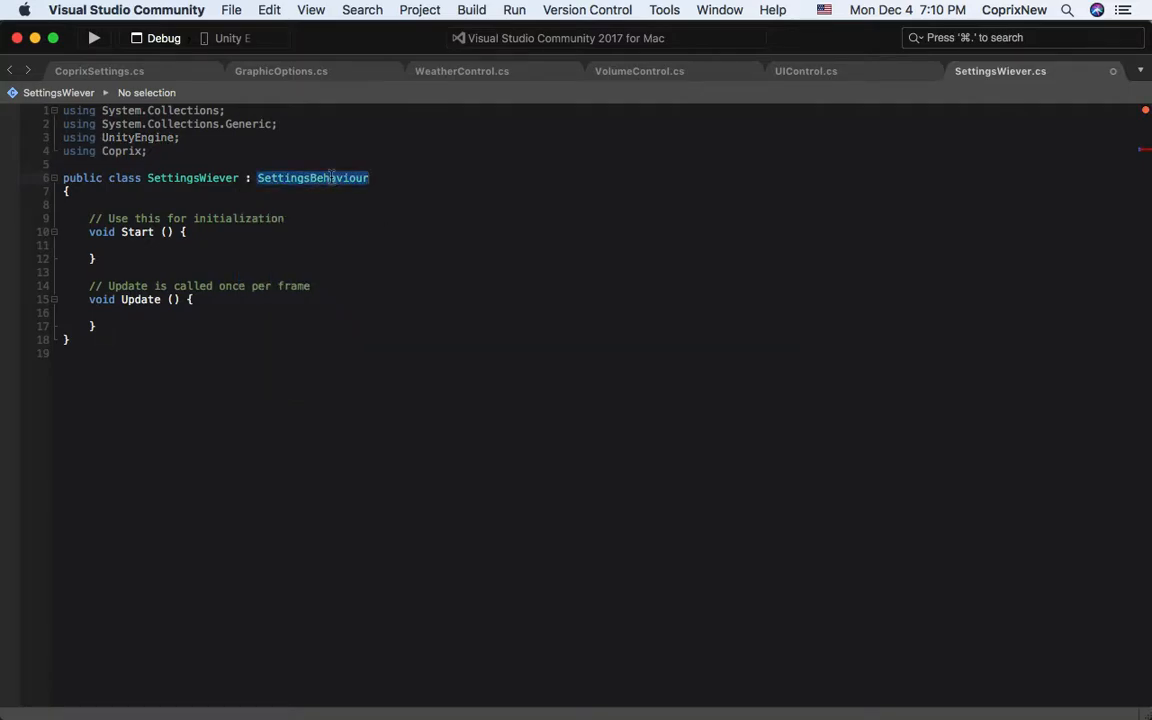
# Remove the Start and Update methods with their comments, leaving an empty class body.
pyautogui.moveTo(97, 327); pyautogui.dragTo(112, 193)
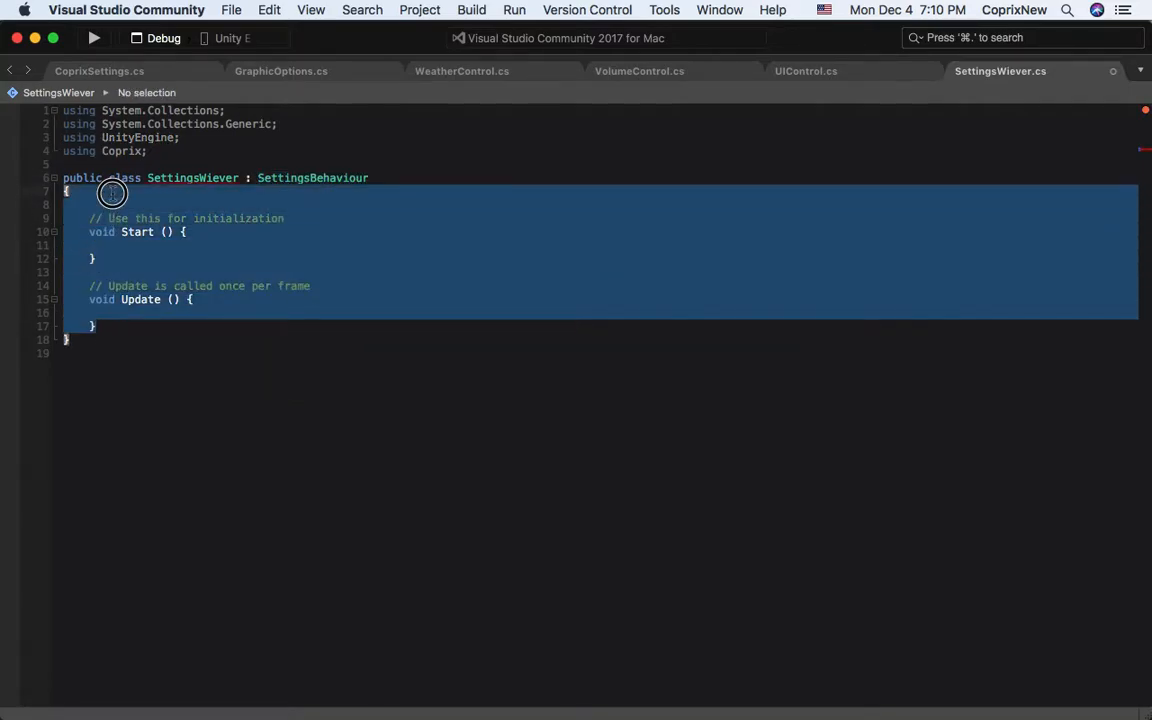
pyautogui.press('BackSpace')
pyautogui.press('Return')
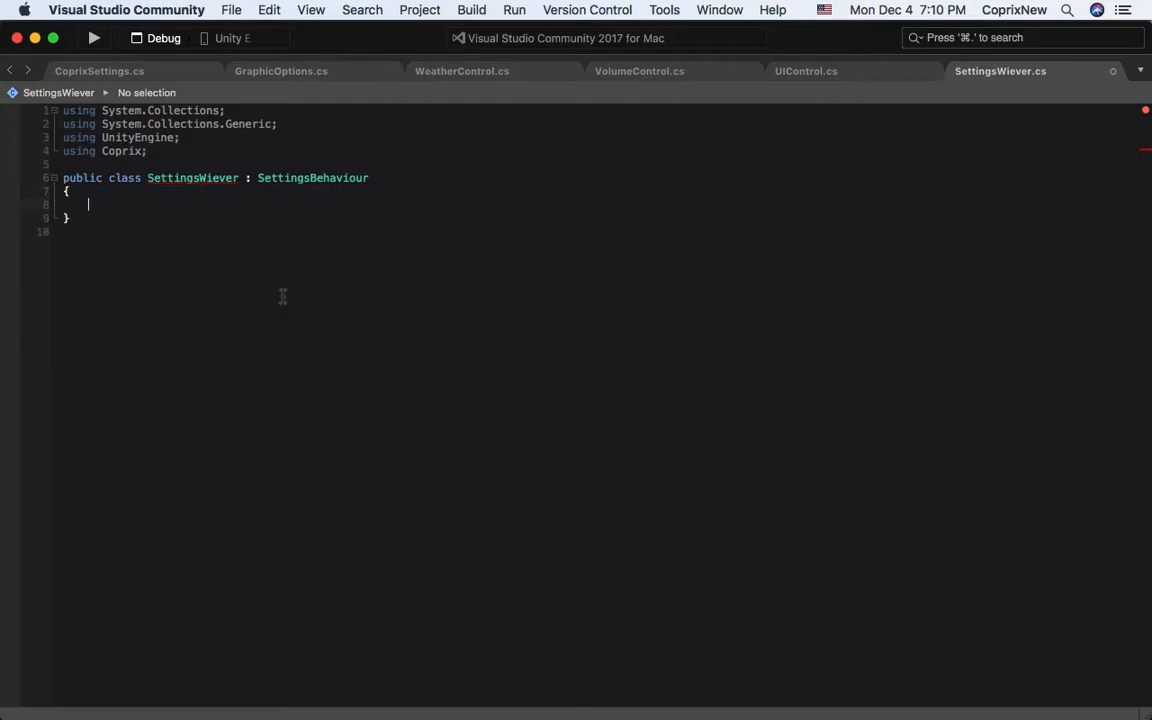
# Override the protected Set() method in SettingsWiever and remove the NotImplementedException line from its body.
pyautogui.write('override')
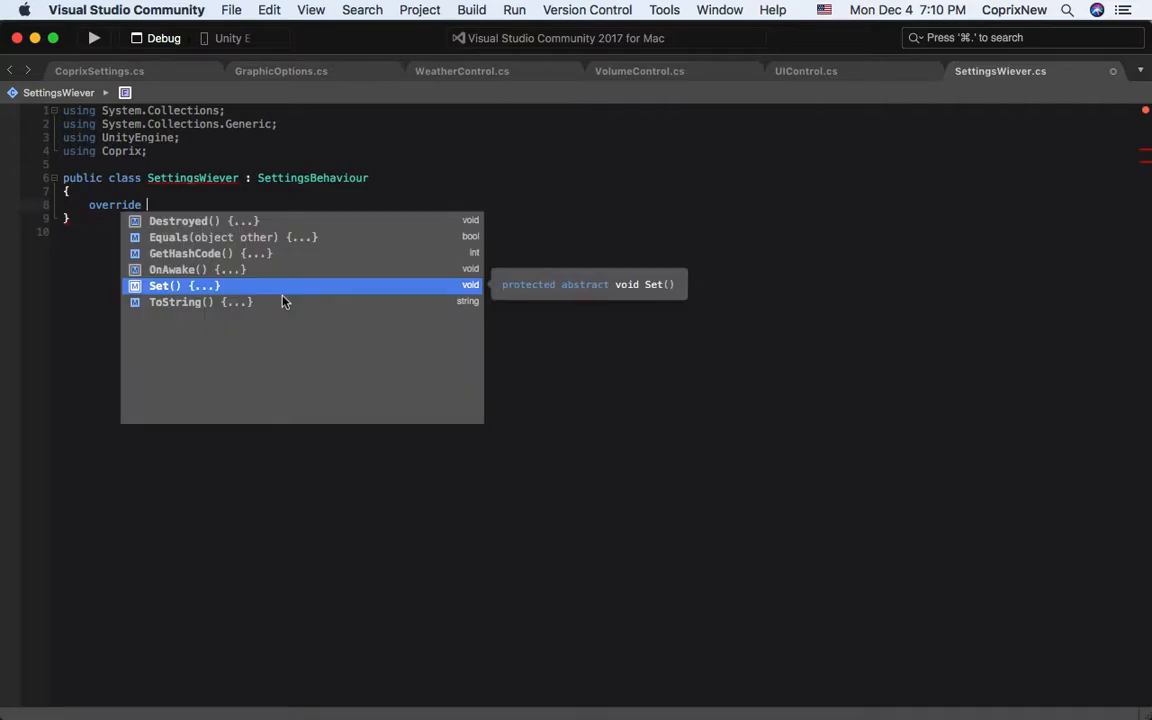
pyautogui.press('Return')
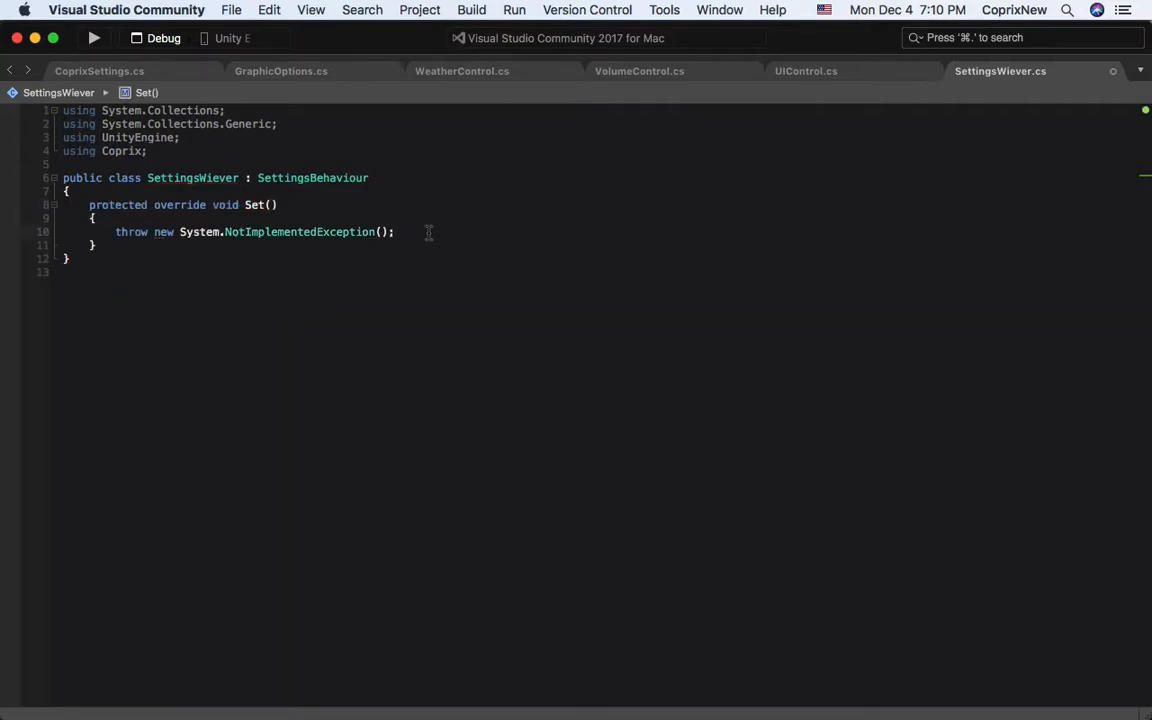
pyautogui.moveTo(411, 231); pyautogui.dragTo(424, 216)
pyautogui.press('BackSpace')
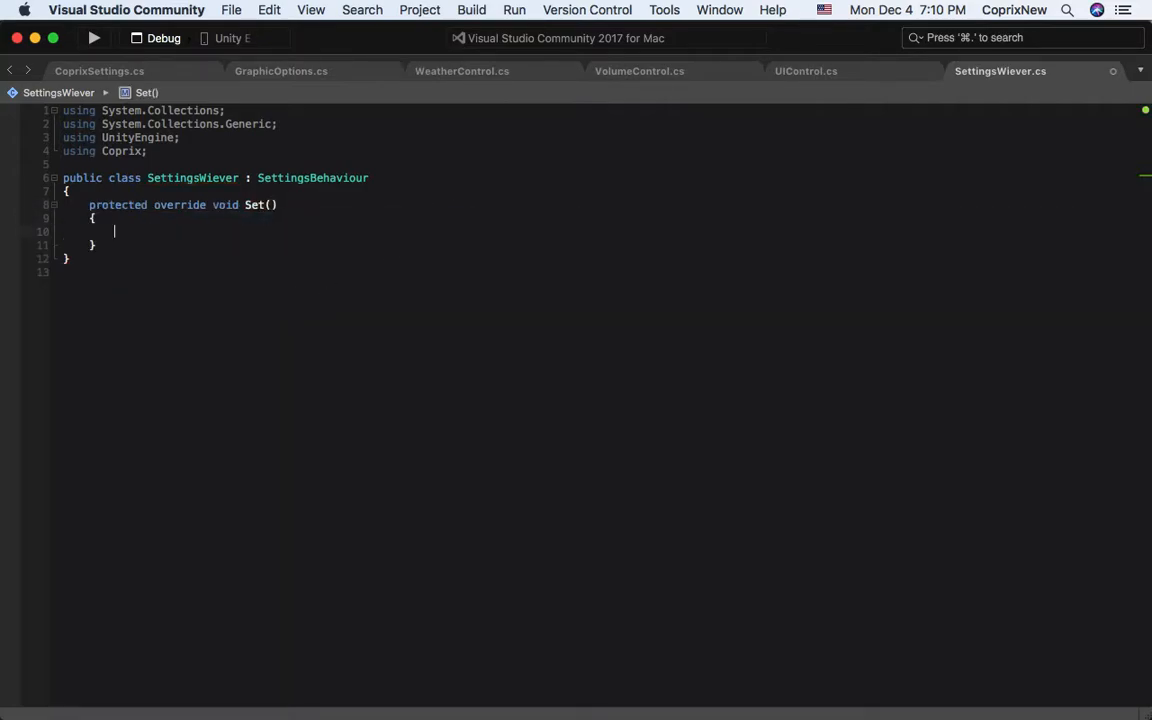
# Add a "using UnityEngine.UI;" directive between the UnityEngine and Coprix directives.
pyautogui.click(195, 138)
pyautogui.press('Return')
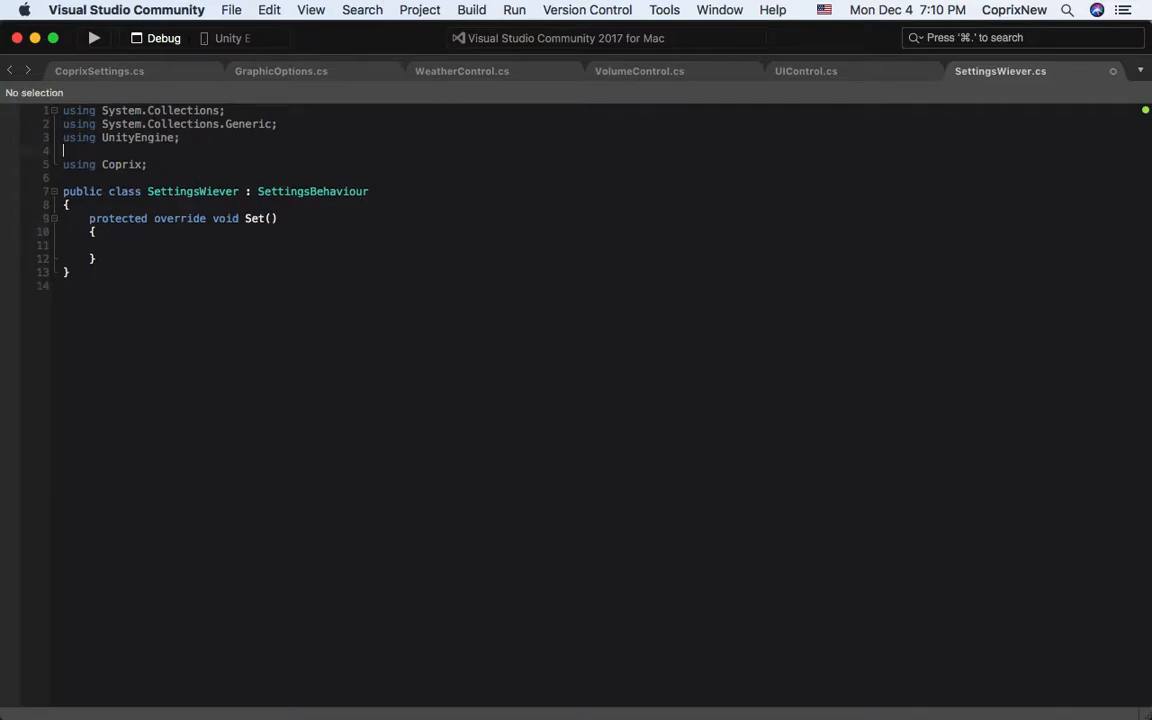
pyautogui.write('using unir')
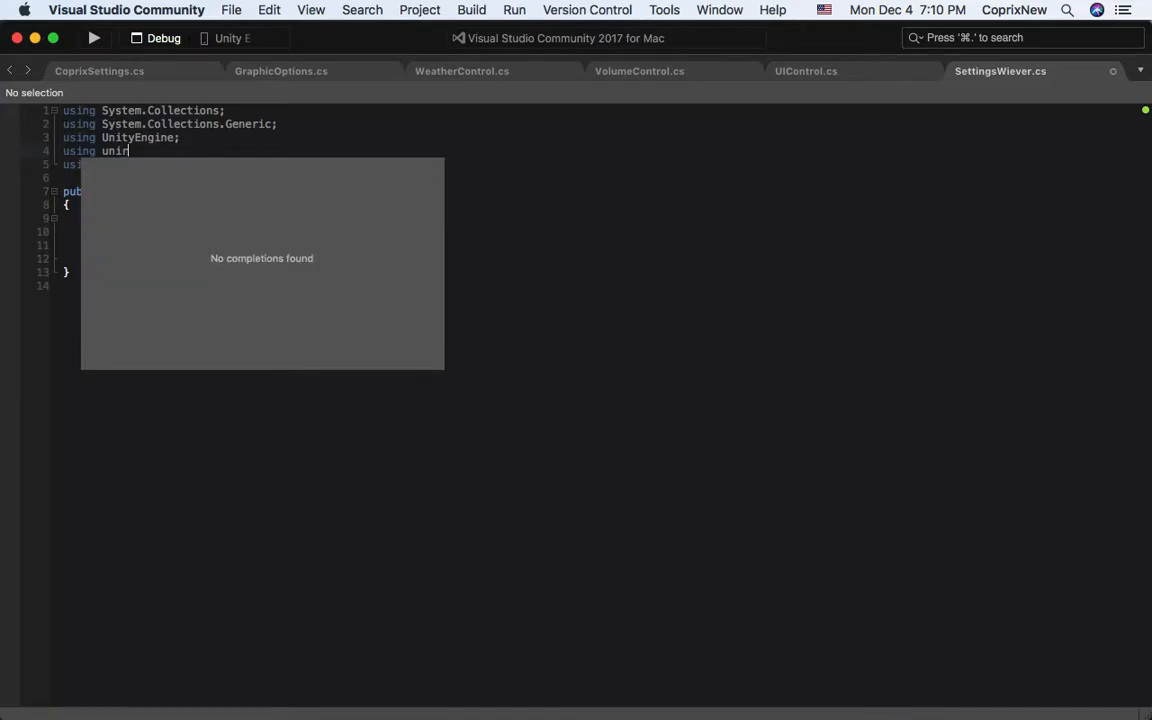
pyautogui.press('BackSpace')
pyautogui.write('ty')
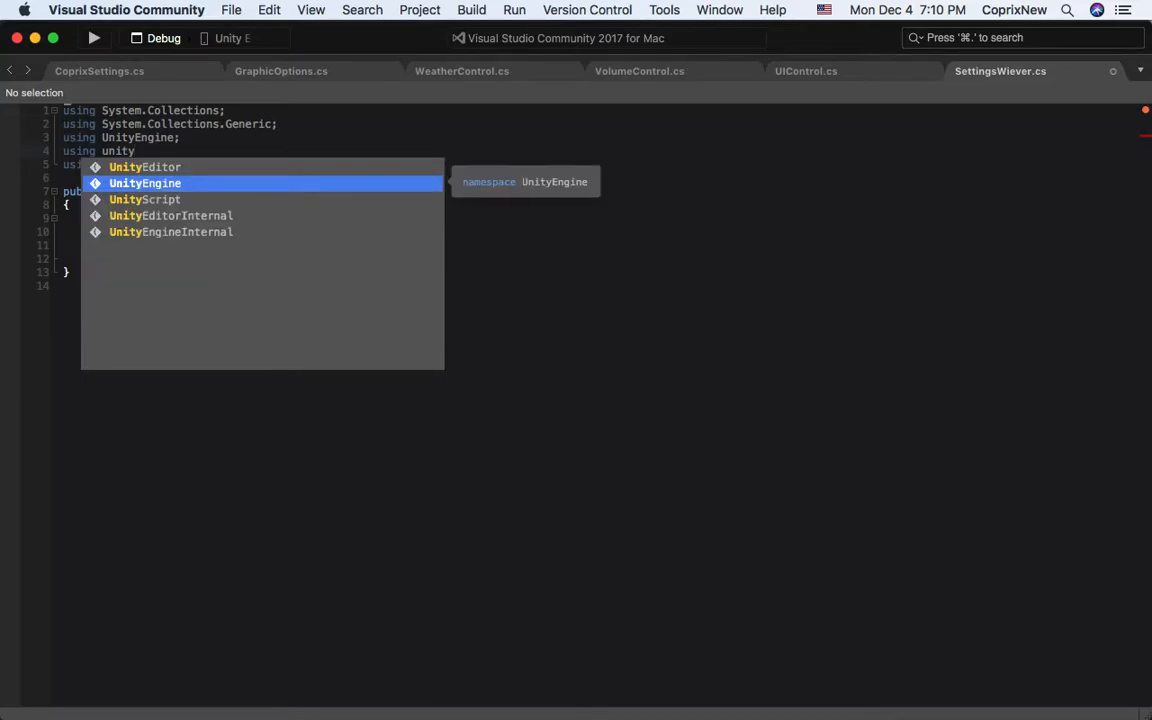
pyautogui.write('.ui;')
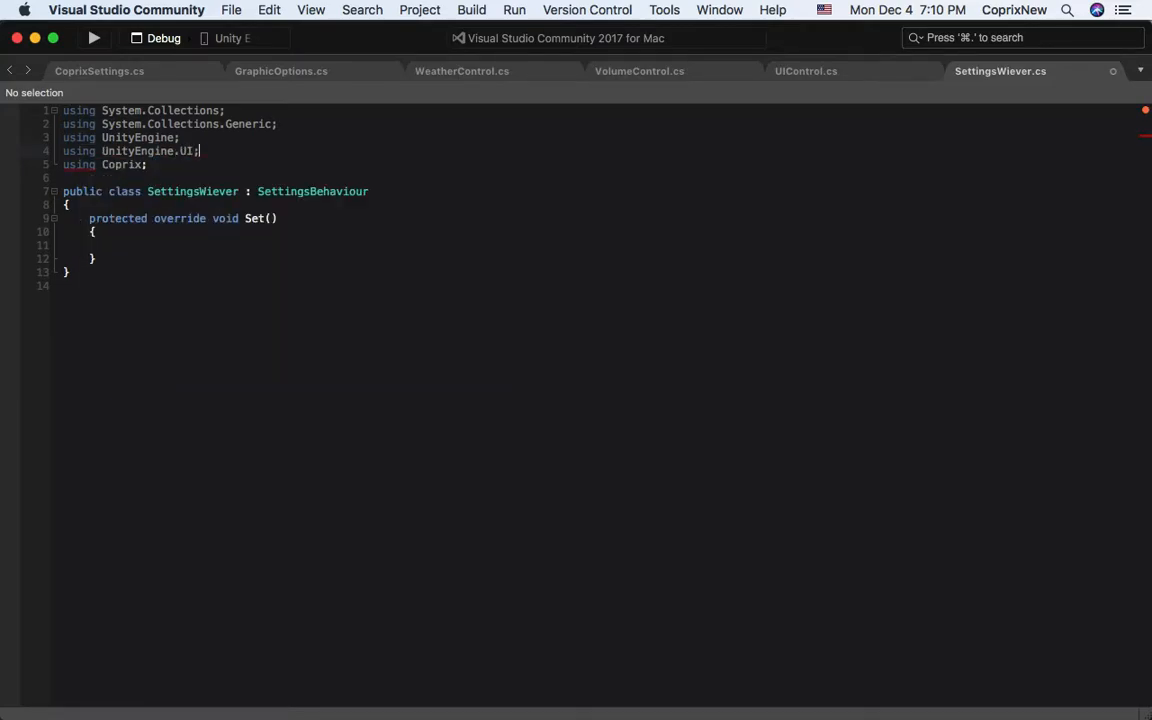
# Declare the field "public Text uiText;" above the Set() method, separated from it by a blank line.
pyautogui.click(121, 205)
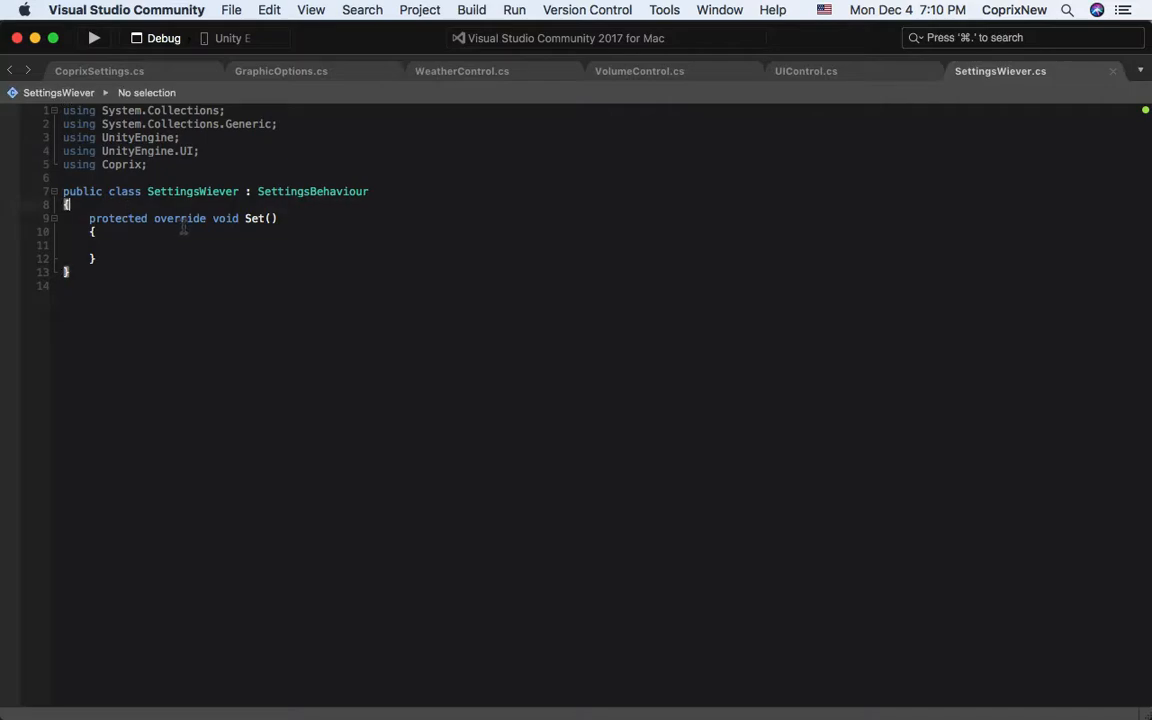
pyautogui.press('Return')
pyautogui.press('Return')
pyautogui.click(143, 224)
pyautogui.click(141, 216)
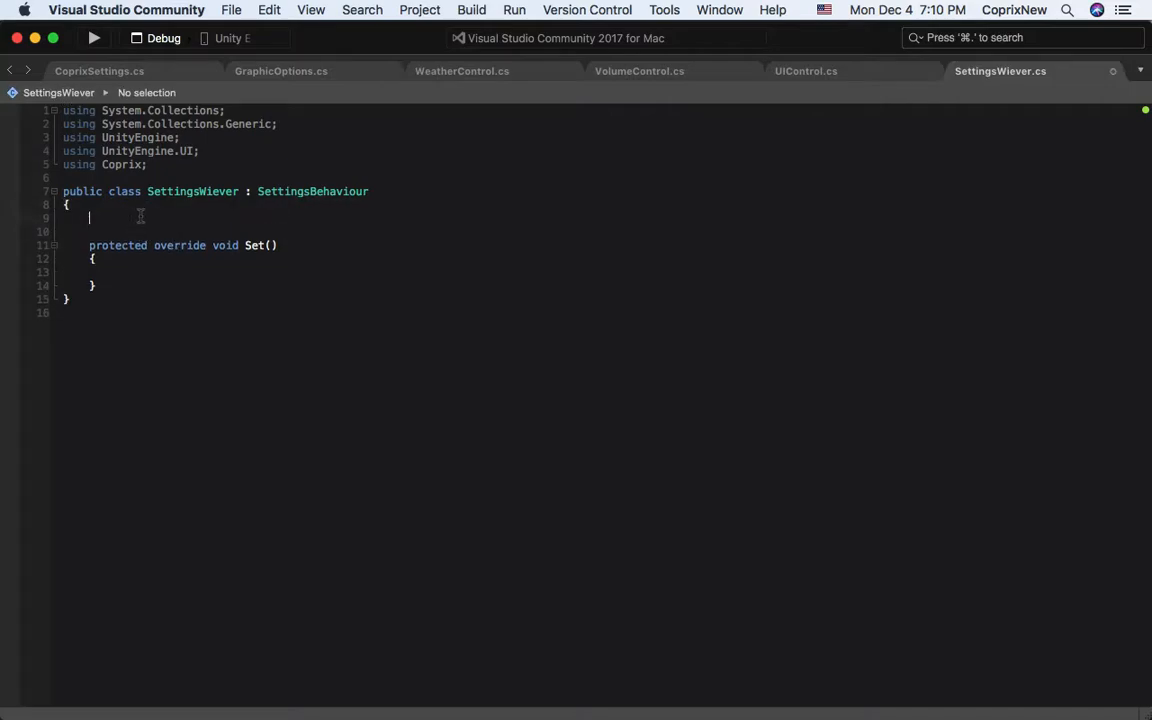
pyautogui.write('public text')
pyautogui.press('BackSpace')
pyautogui.press('BackSpace')
pyautogui.press('BackSpace')
pyautogui.press('BackSpace')
pyautogui.write('Text;')
pyautogui.press('BackSpace')
pyautogui.write('uiText;')
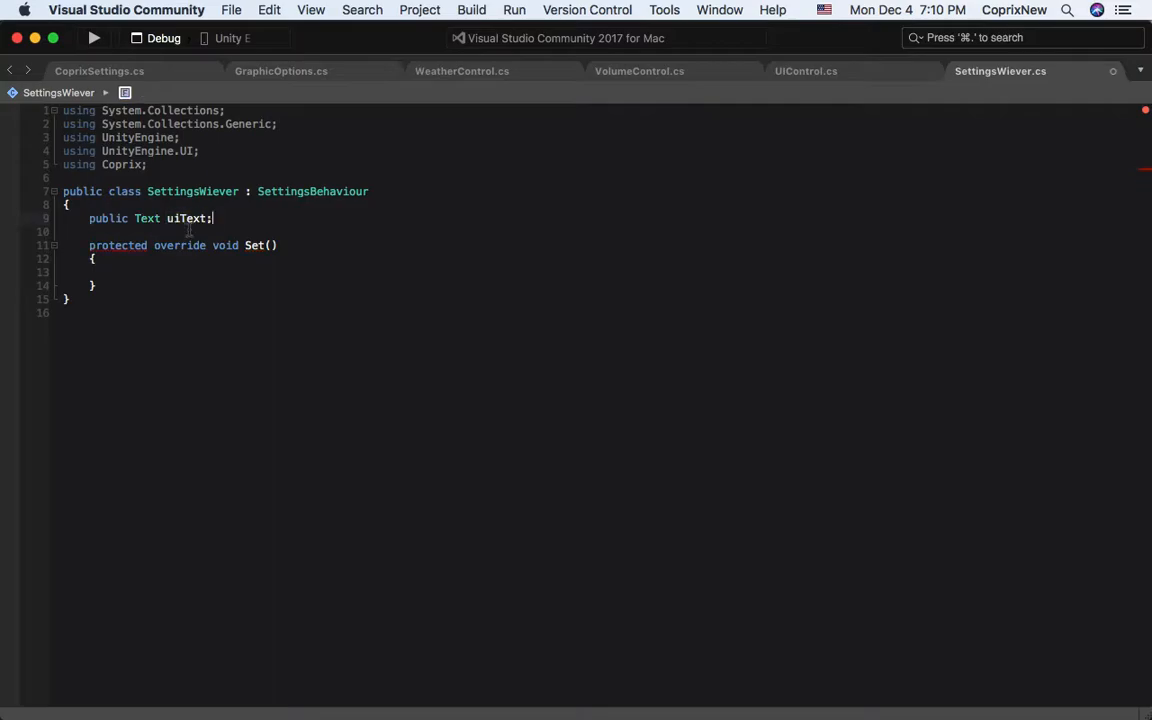
# Start the assignment "uiText.text = Settings." inside the body of the Set() method.
pyautogui.click(133, 268)
pyautogui.write('uiText.')
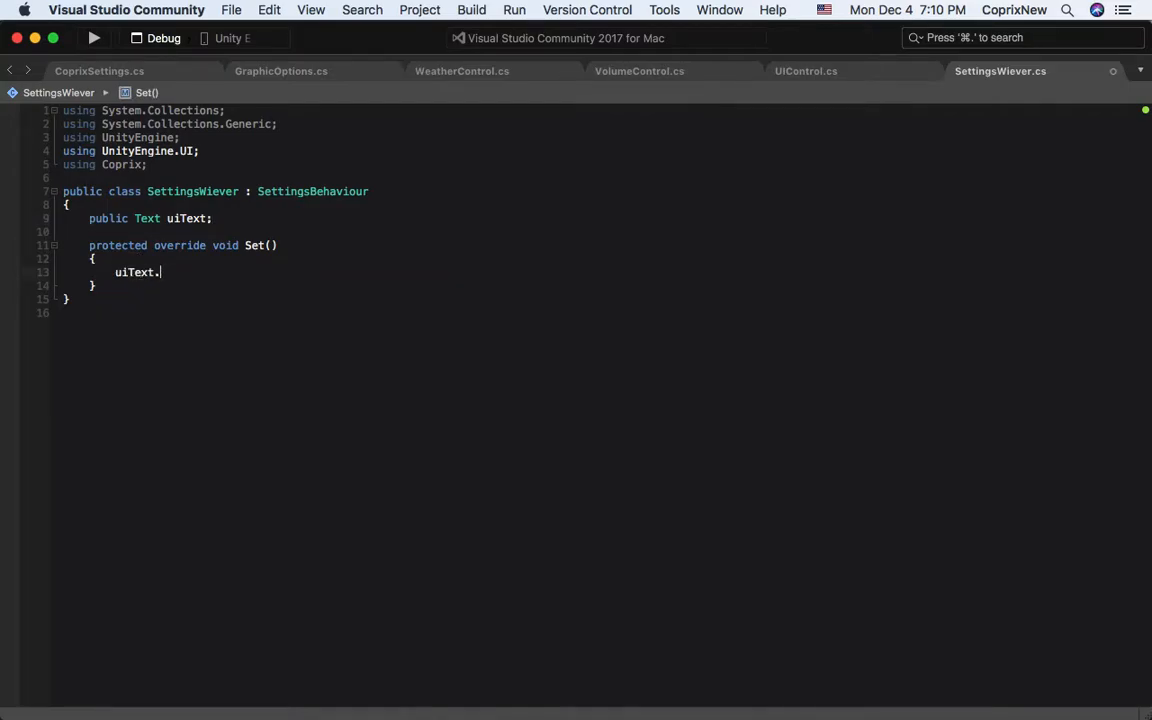
pyautogui.write('text = set')
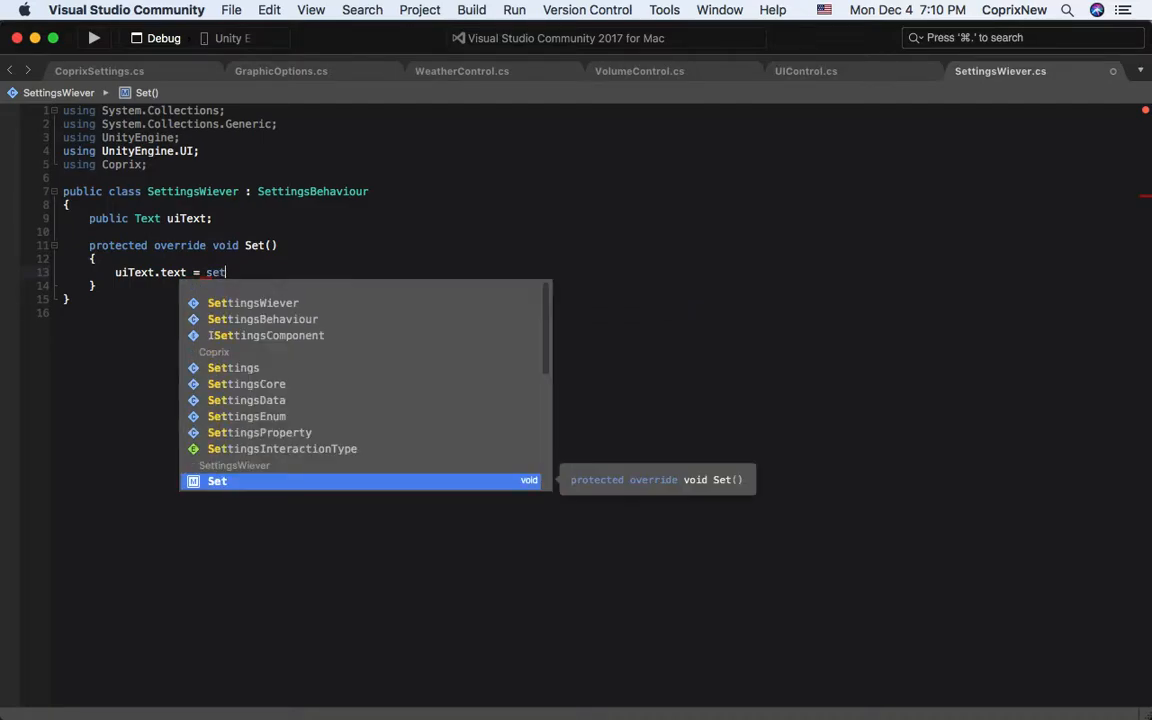
pyautogui.write('in')
pyautogui.press('BackSpace')
pyautogui.press('BackSpace')
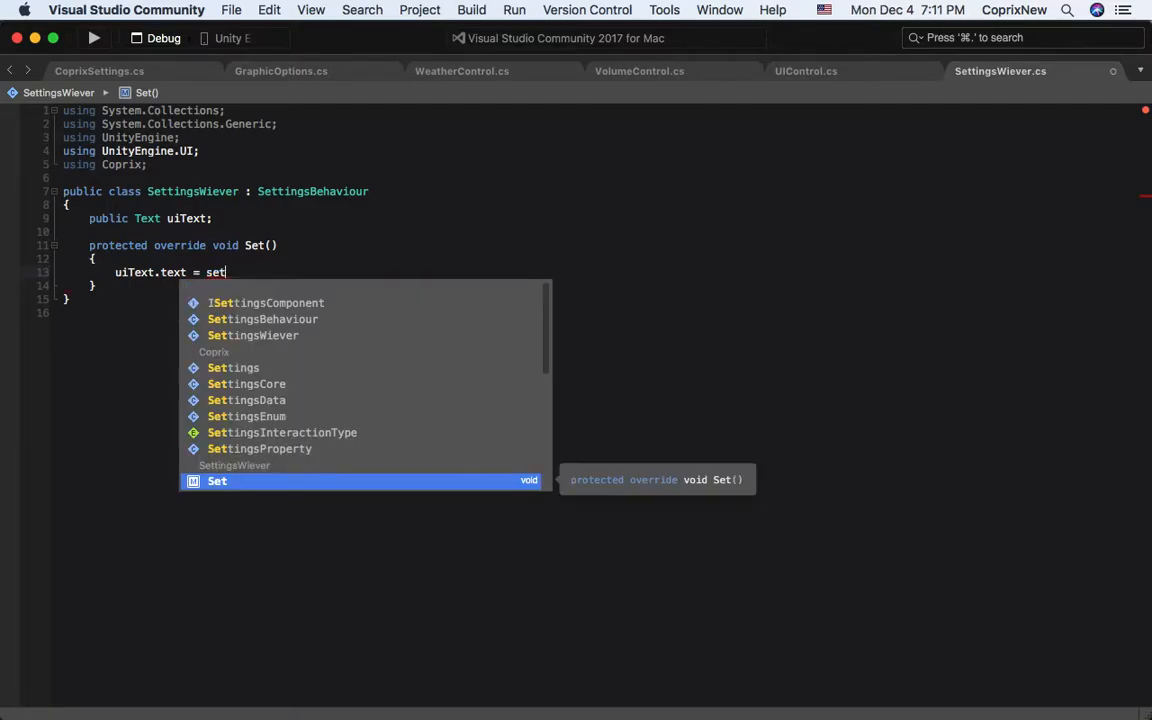
pyautogui.write('ti')
pyautogui.press('Return')
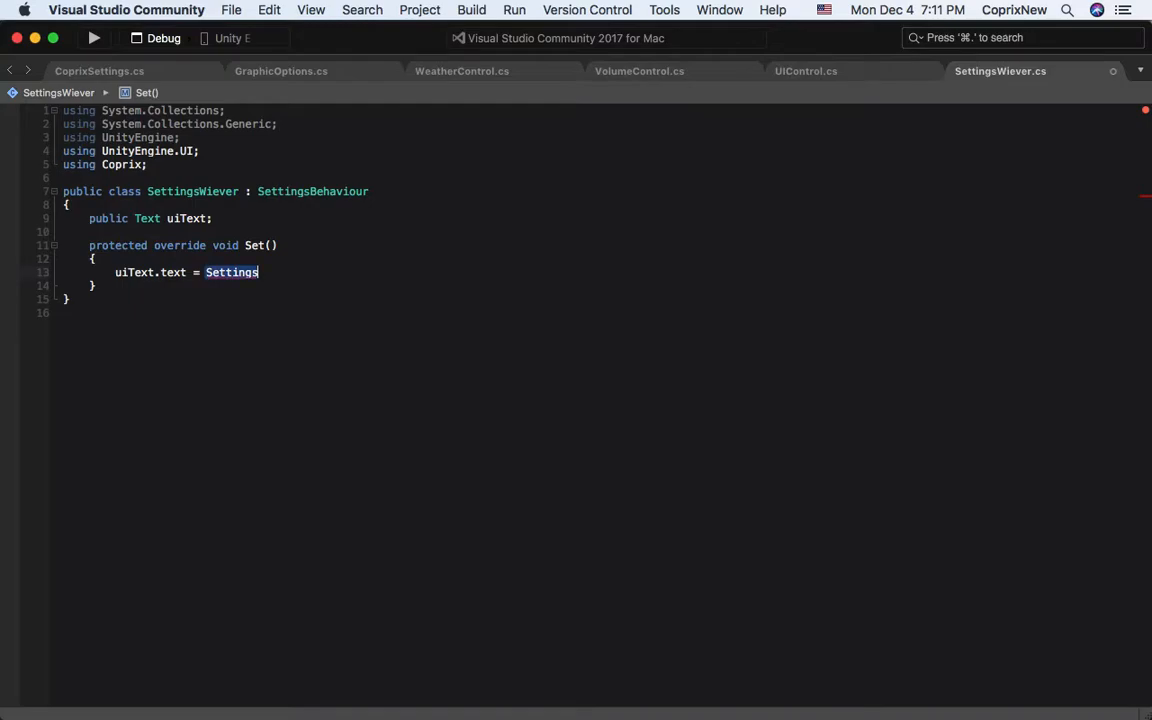
pyautogui.write('.')
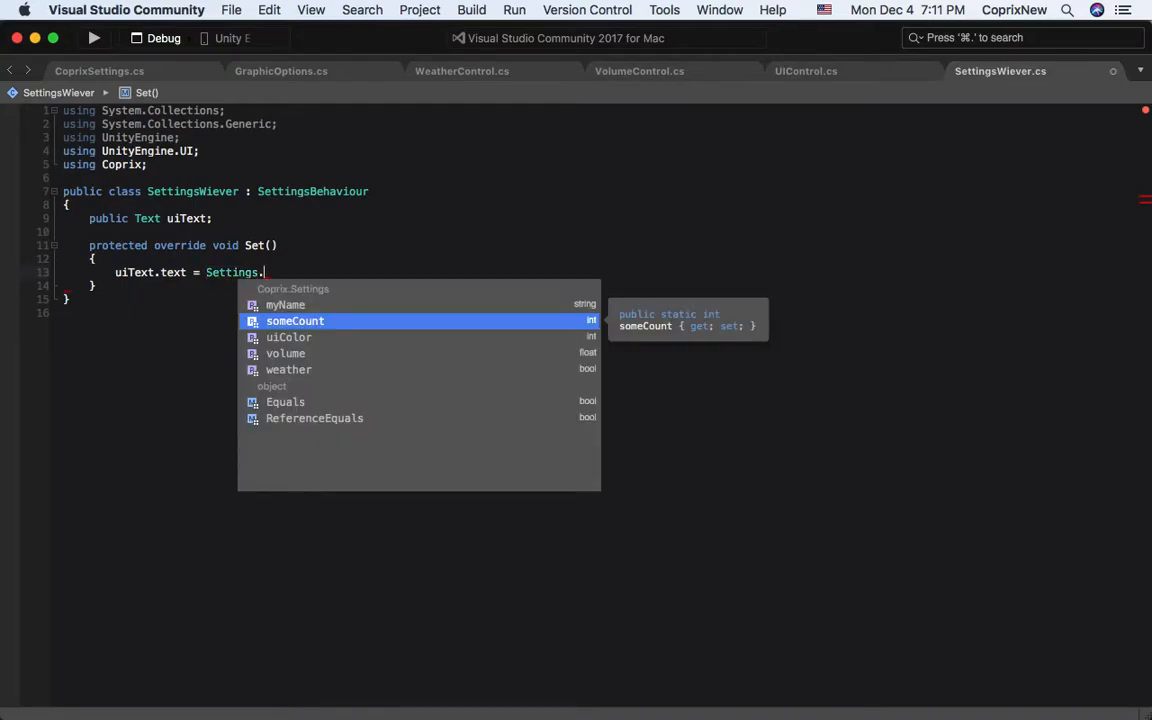
# Look through the suggested members of the Settings class, from myName down to weather.
pyautogui.press('Up')
pyautogui.press('Down')
pyautogui.press('Down')
pyautogui.press('Down')
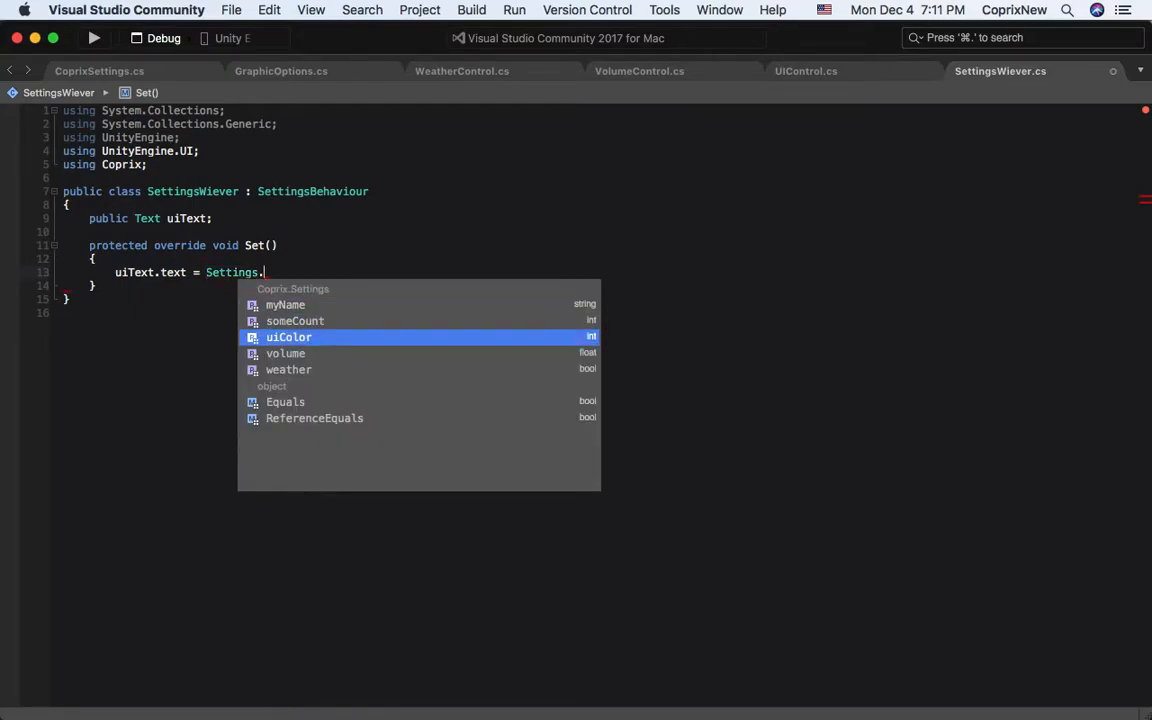
pyautogui.press('Down')
pyautogui.press('Up')
pyautogui.press('Up')
pyautogui.press('Up')
pyautogui.press('Up')
pyautogui.press('Down')
pyautogui.press('Down')
pyautogui.press('Down')
pyautogui.press('Down')
pyautogui.press('Up')
pyautogui.press('Up')
pyautogui.press('Up')
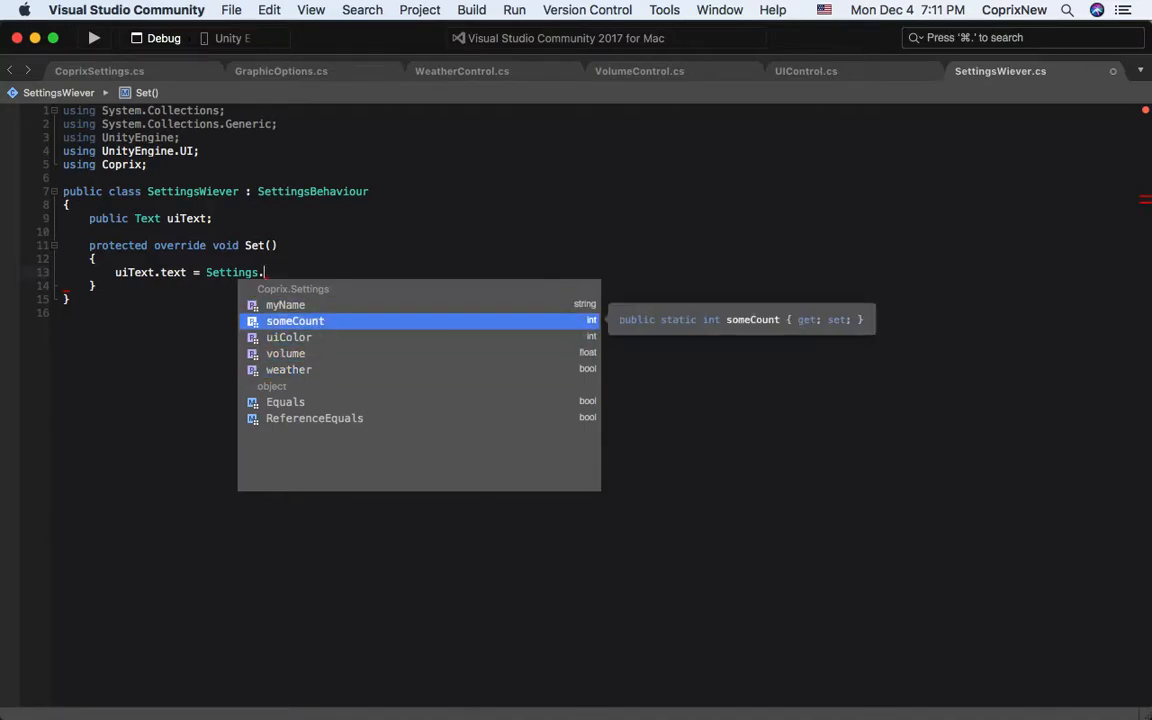
# Complete the assignment with "someCount.ToString();" so that uiText shows the someCount setting.
pyautogui.press('Return')
pyautogui.write('.to')
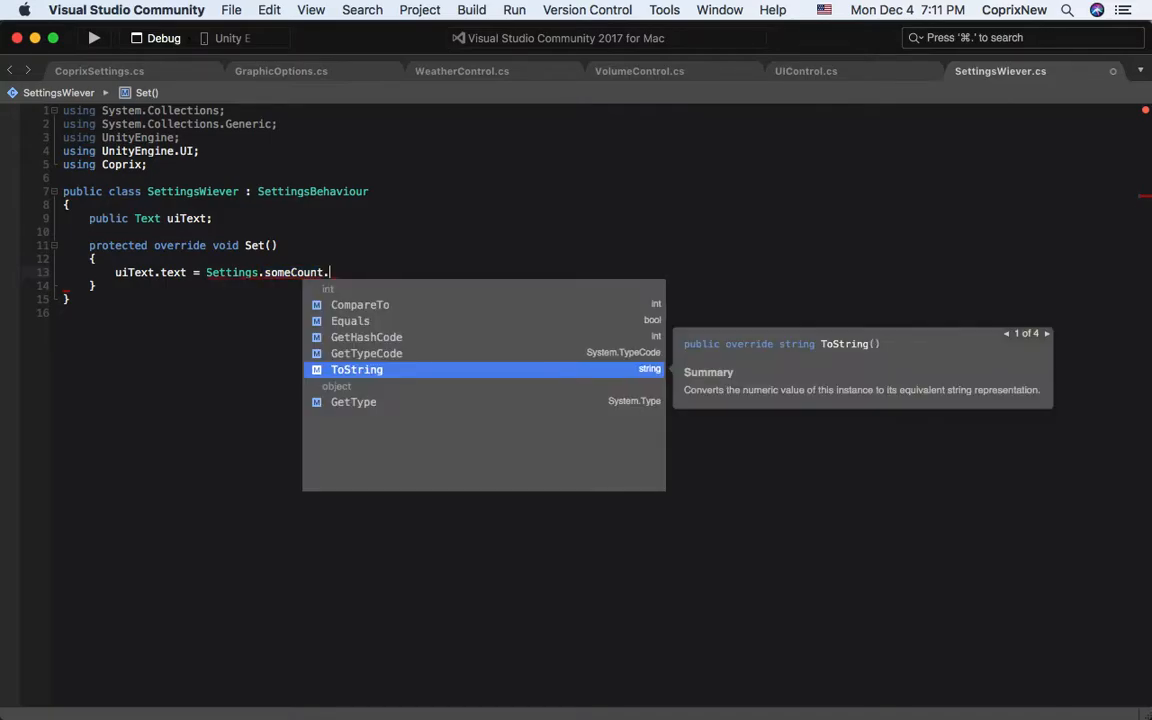
pyautogui.press('Return')
pyautogui.press('Right')
pyautogui.write(';')
# Switch to Unity, add a UI Text object to the Canvas and move it to about X -69, Y -66.
pyautogui.moveTo(239, 700)
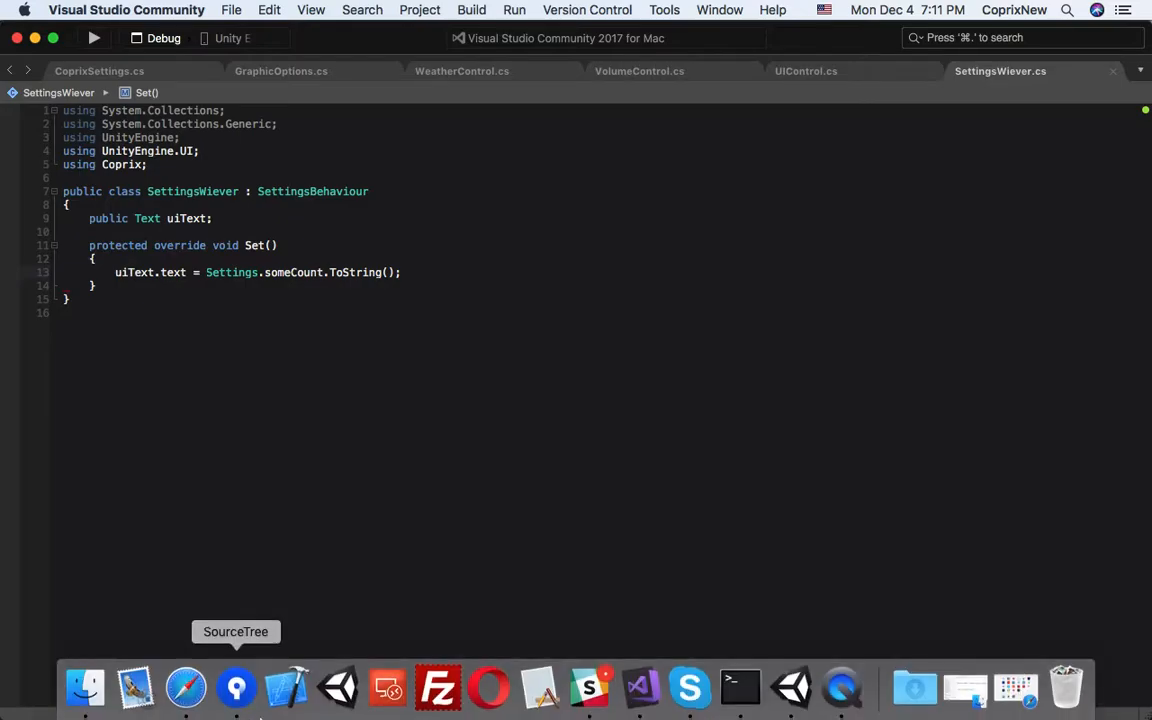
pyautogui.click(790, 687)
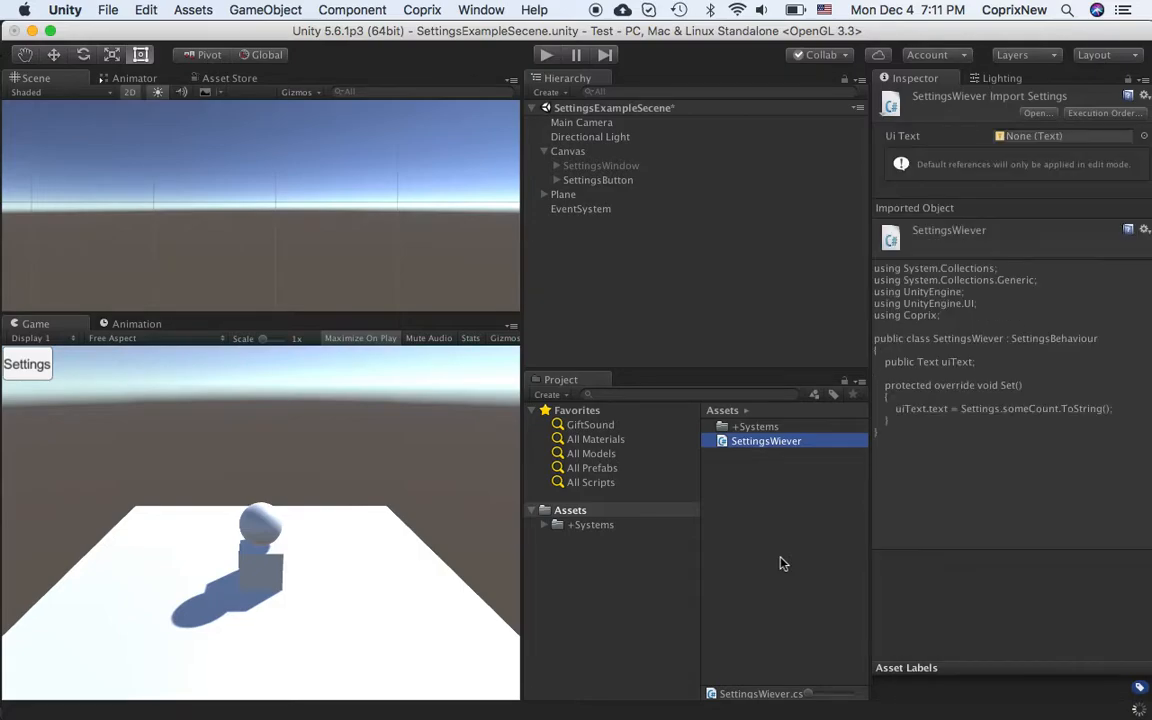
pyautogui.click(723, 334)
pyautogui.rightClick(609, 243)
pyautogui.moveTo(673, 480)
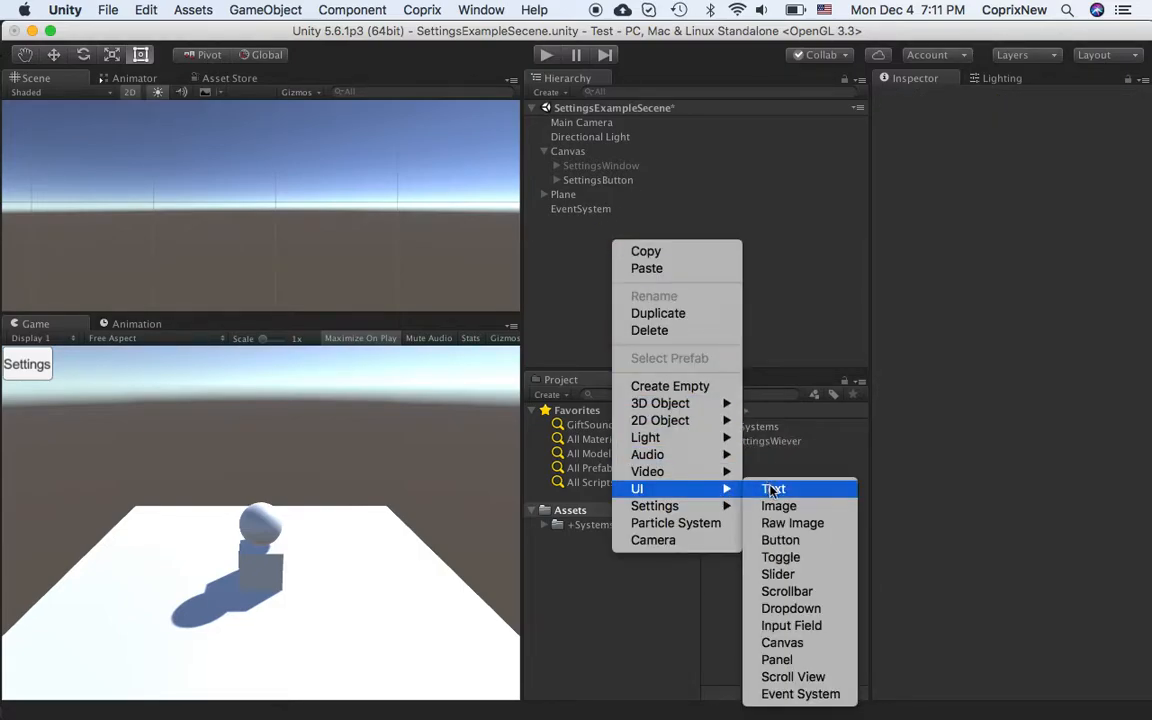
pyautogui.click(771, 489)
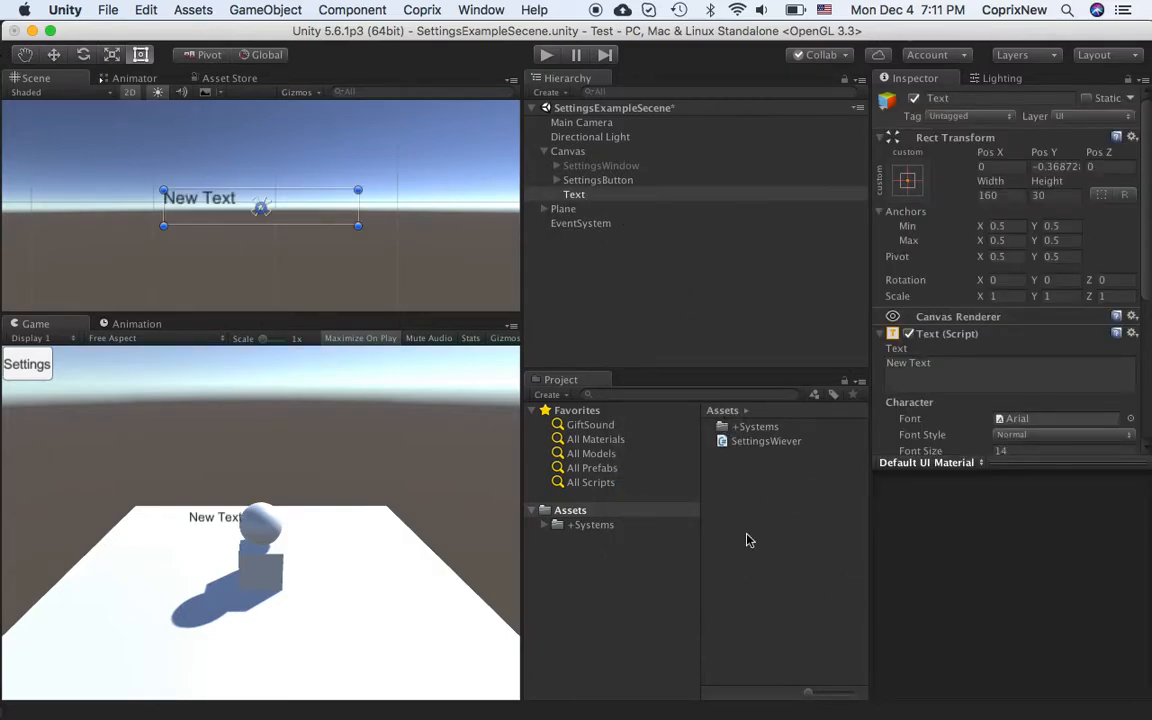
pyautogui.moveTo(230, 205); pyautogui.dragTo(146, 286)
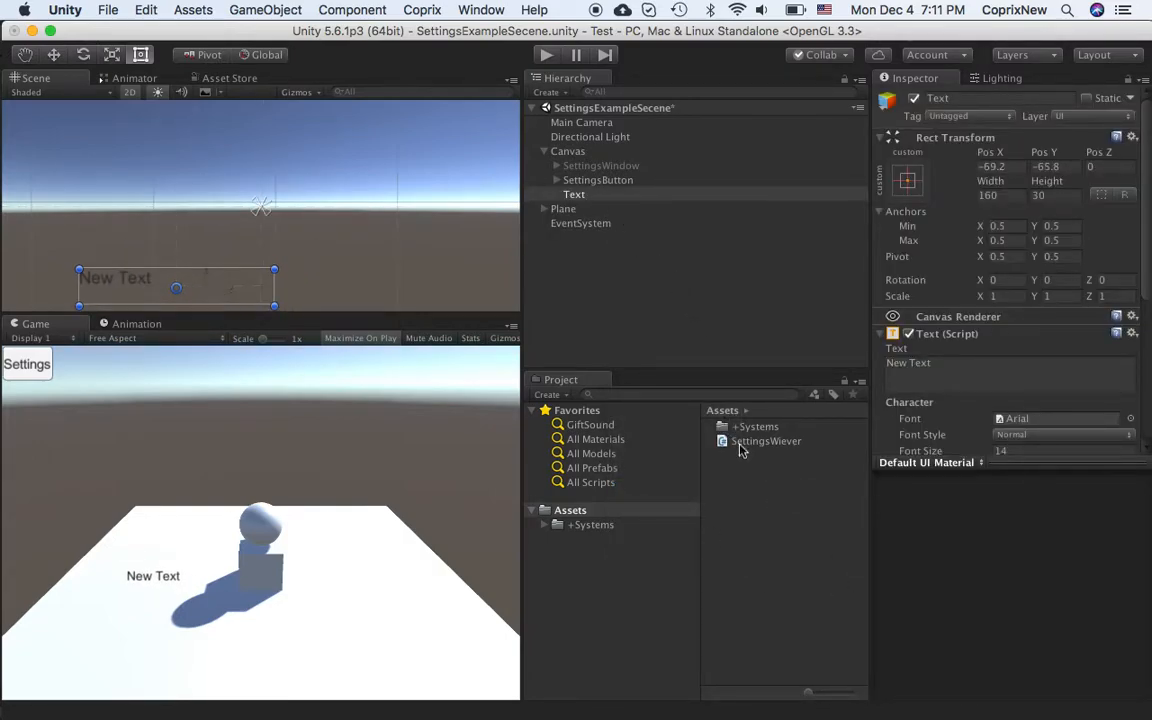
# Attach the SettingsWiever script to the Text object with its own Text component as Ui Text, and briefly test-run the scene.
pyautogui.moveTo(731, 445); pyautogui.dragTo(1040, 352)
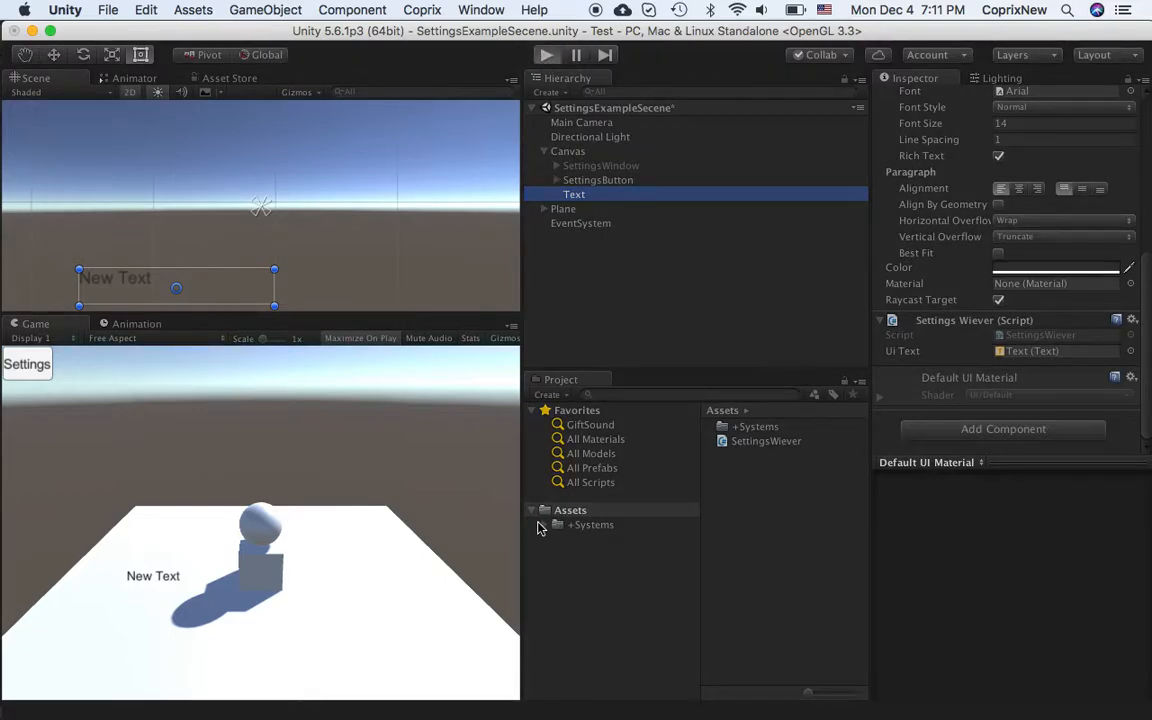
pyautogui.press('super+p')
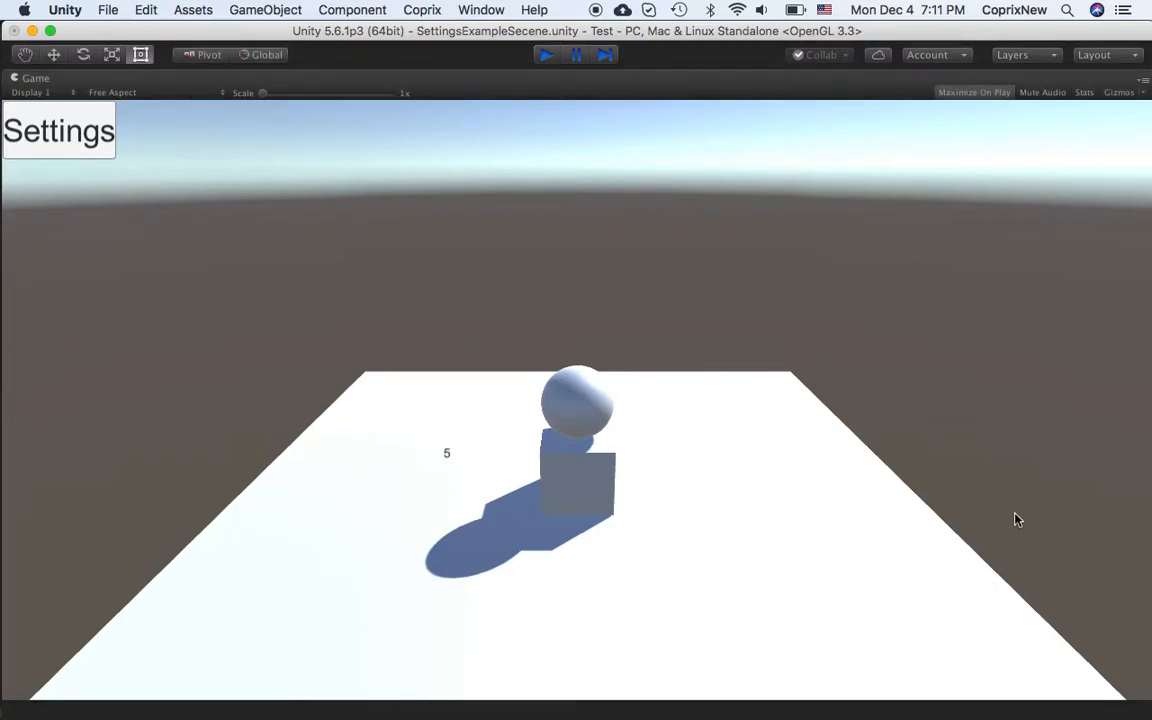
pyautogui.press('super+p')
pyautogui.rightClick(602, 272)
pyautogui.click(576, 272)
pyautogui.click(575, 275)
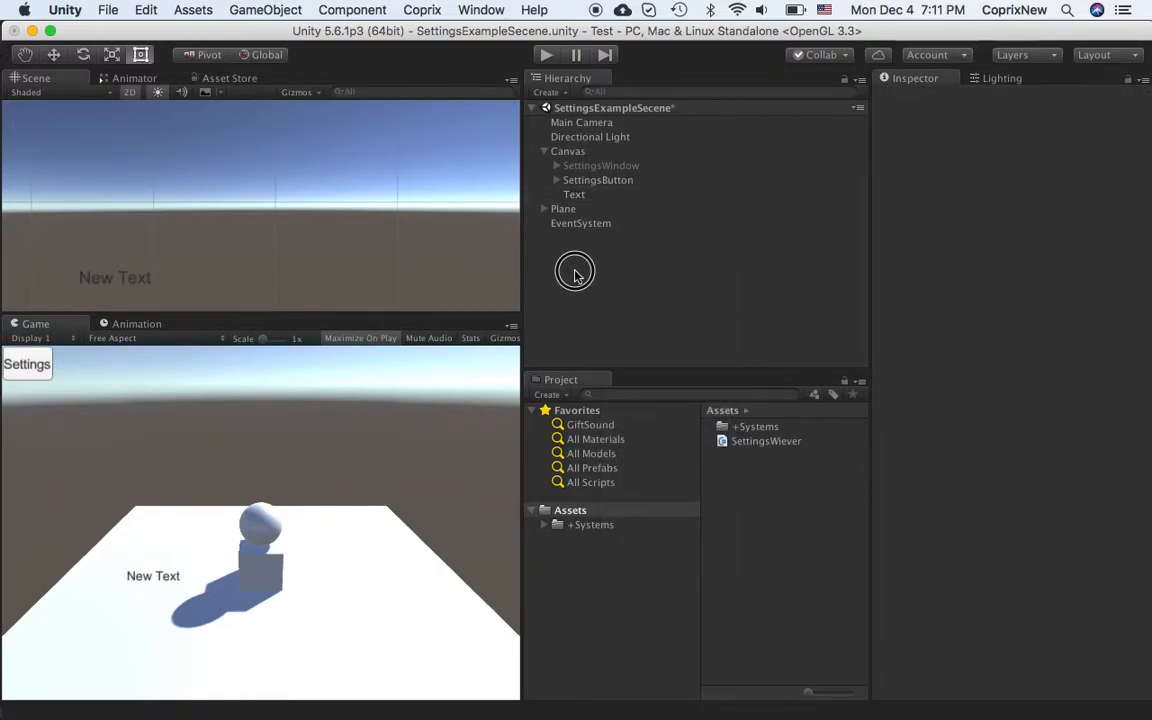
pyautogui.rightClick(575, 275)
pyautogui.moveTo(640, 540)
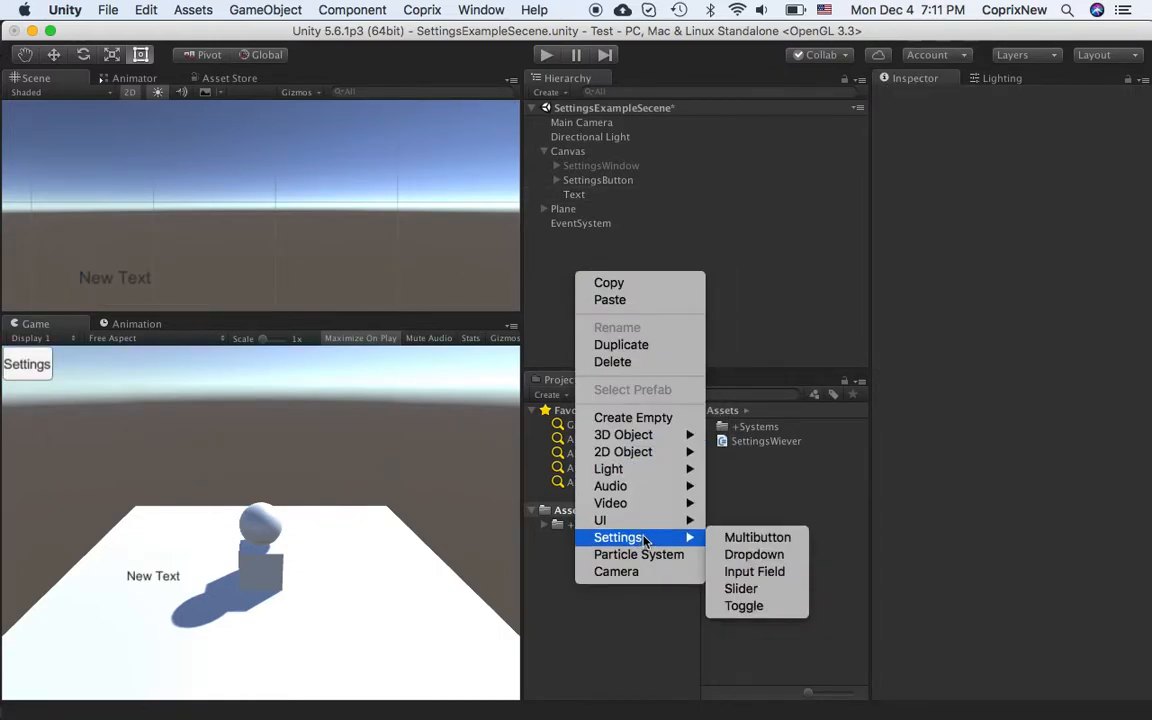
pyautogui.click(774, 578)
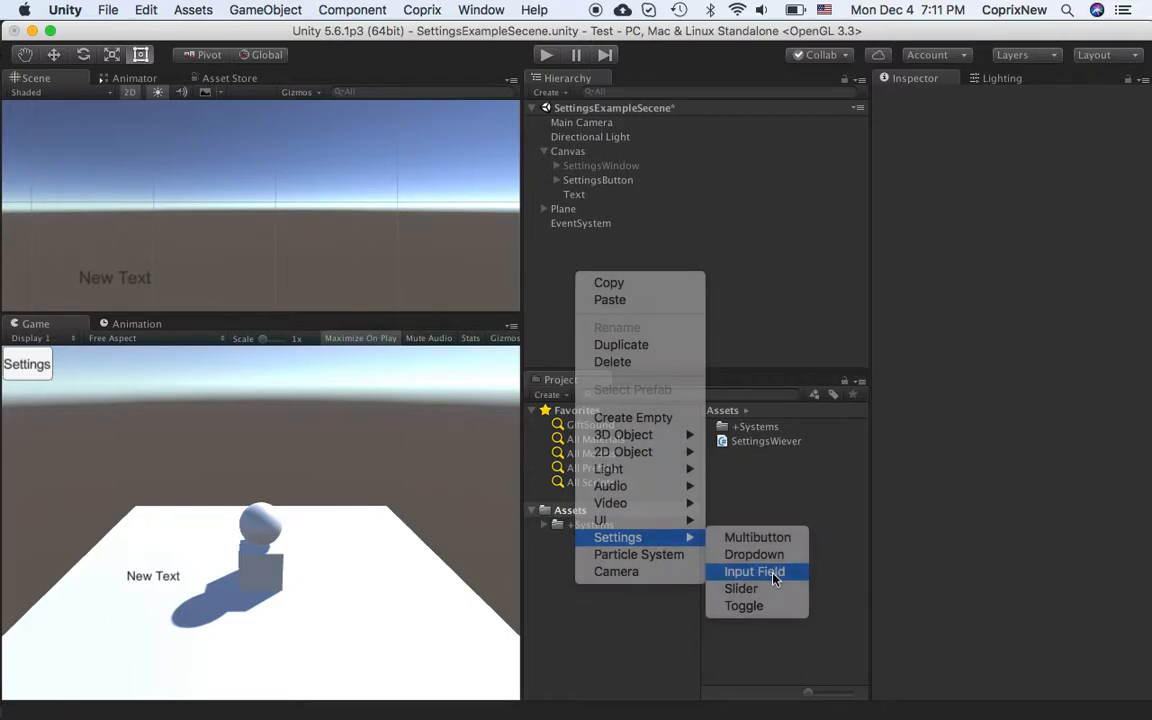
pyautogui.press('super+BackSpace')
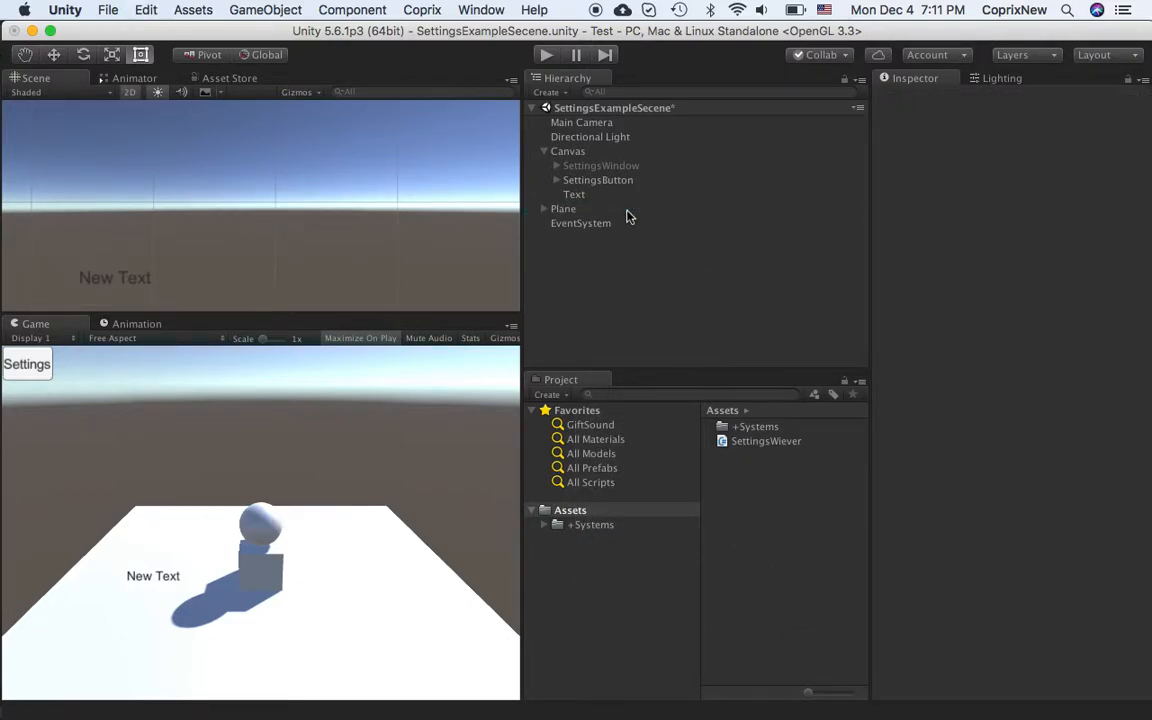
# Add a Coprix Settings Slider to the scene's Canvas.
pyautogui.rightClick(613, 275)
pyautogui.moveTo(680, 538)
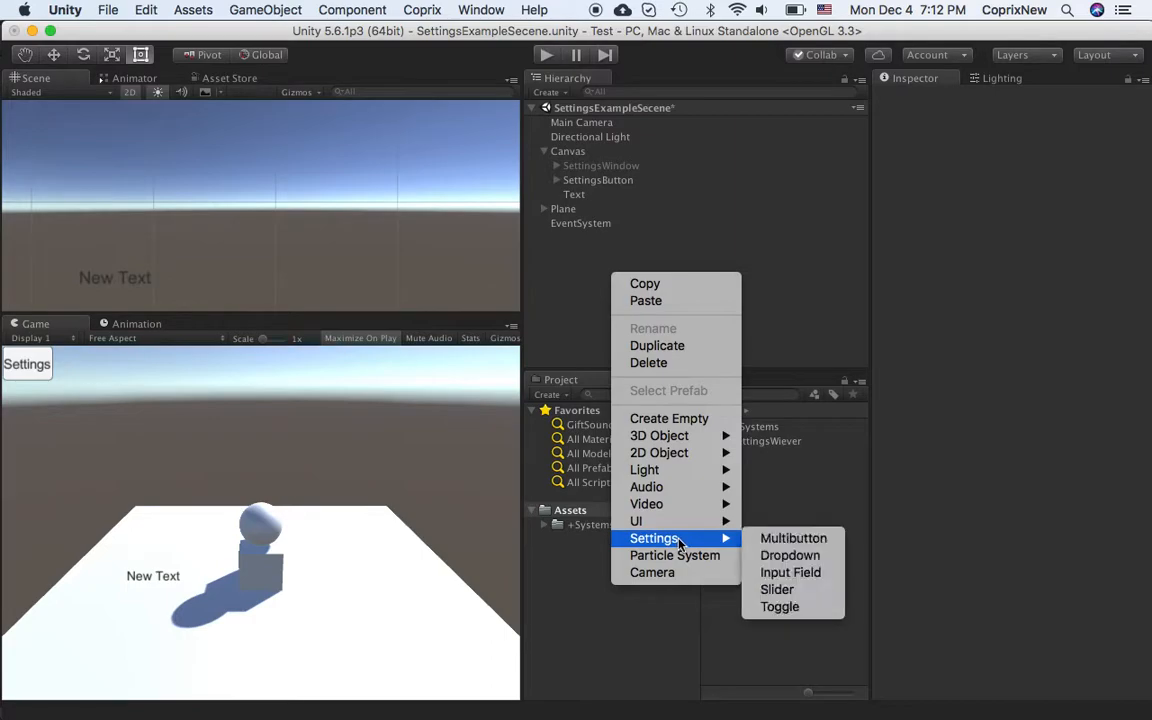
pyautogui.click(777, 590)
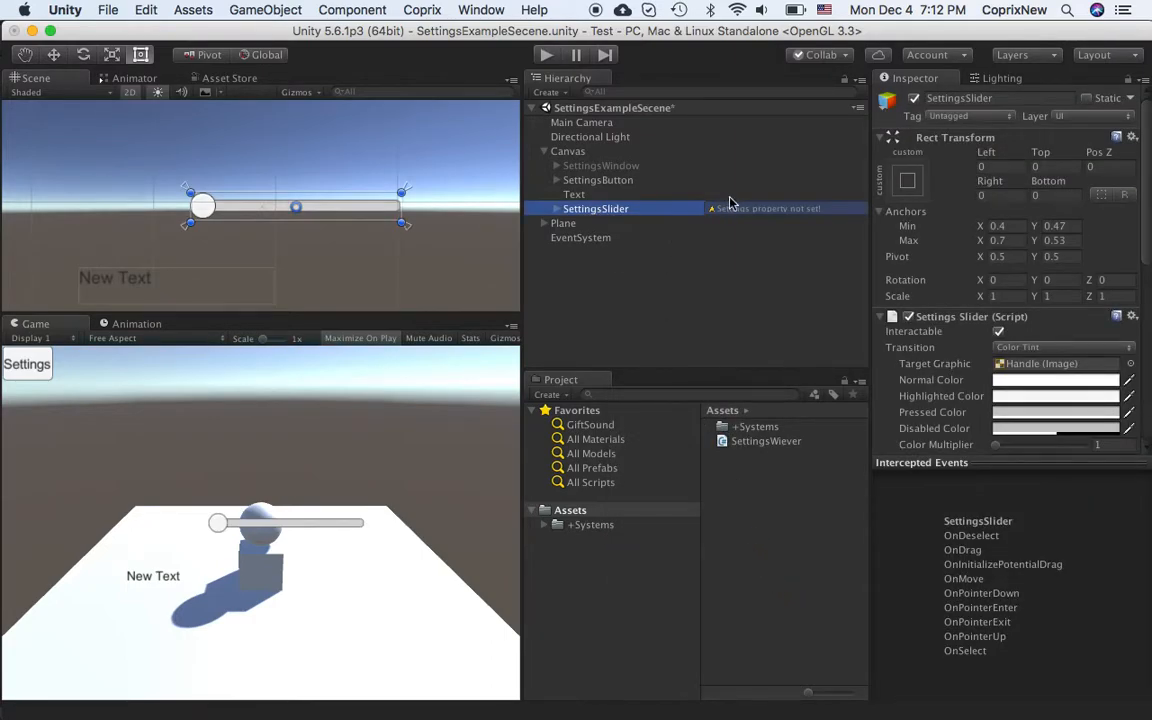
# Restrict the SettingsSlider to whole numbers, set its Max Value to 10 and bind it to the someCount setting.
pyautogui.scroll(-10, 900, 235)
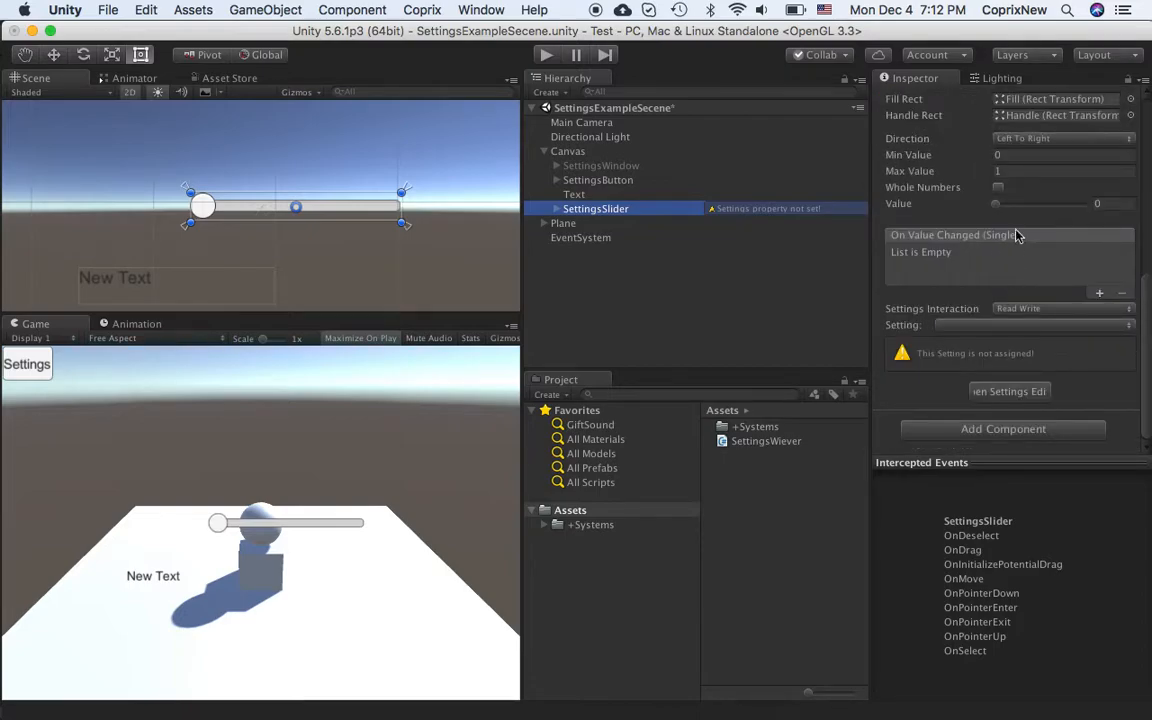
pyautogui.click(998, 188)
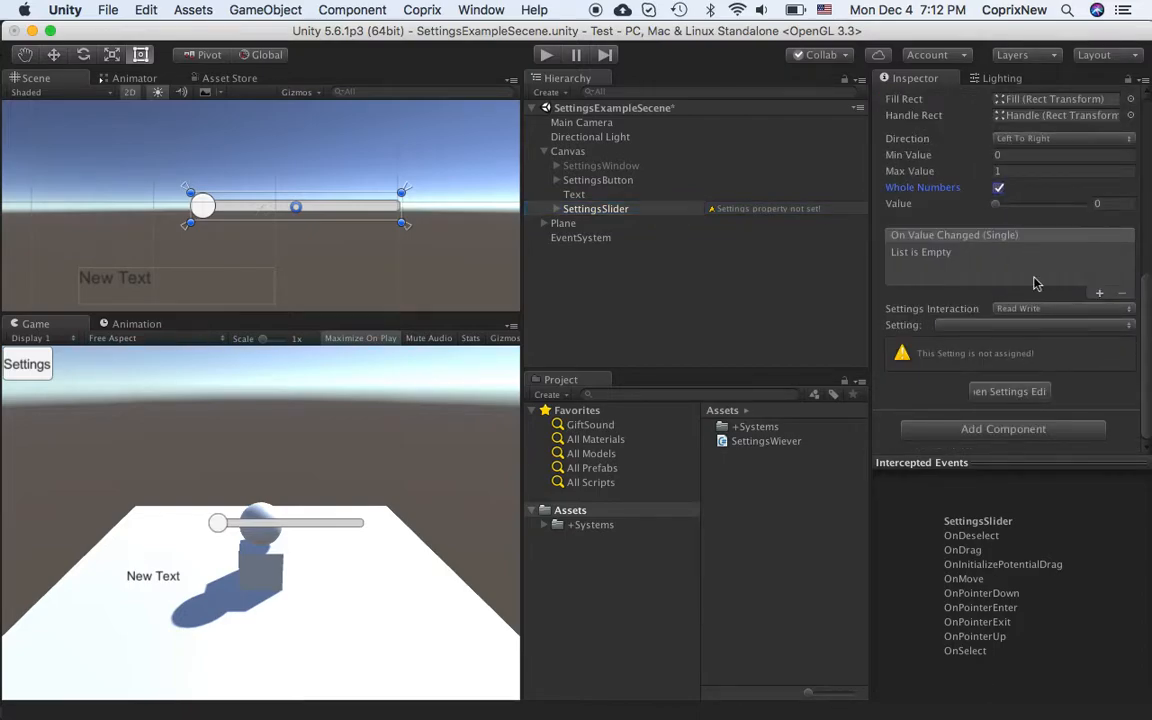
pyautogui.click(1010, 172)
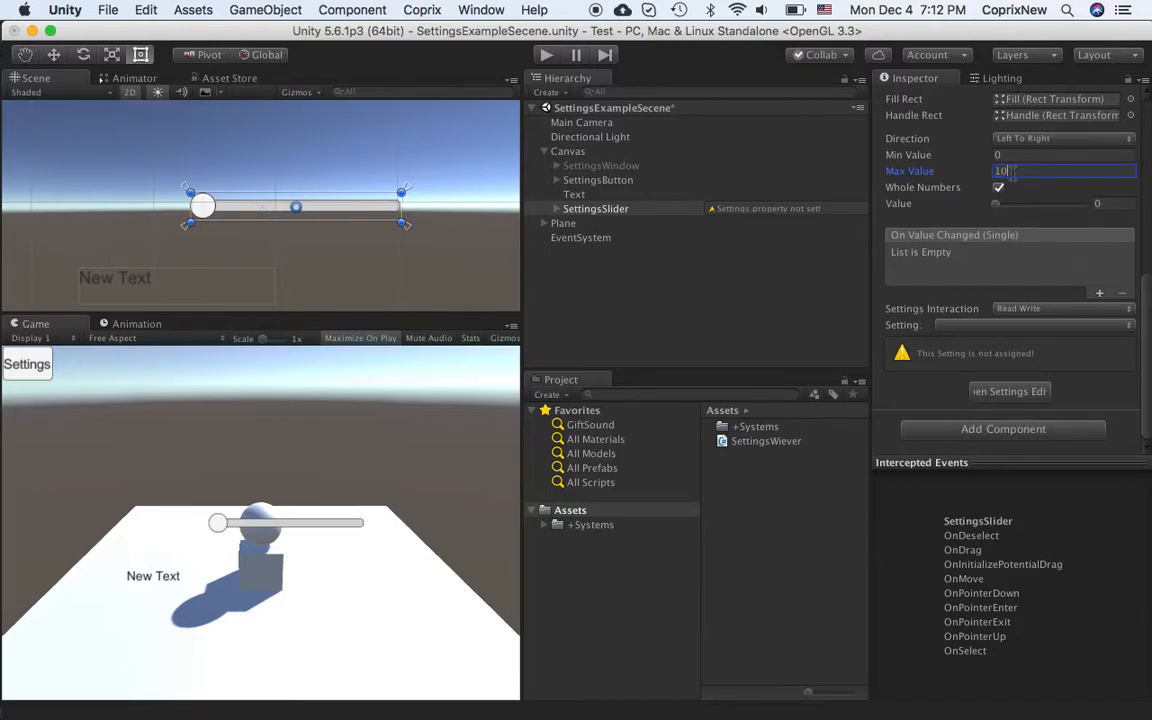
pyautogui.write('10')
pyautogui.click(1015, 326)
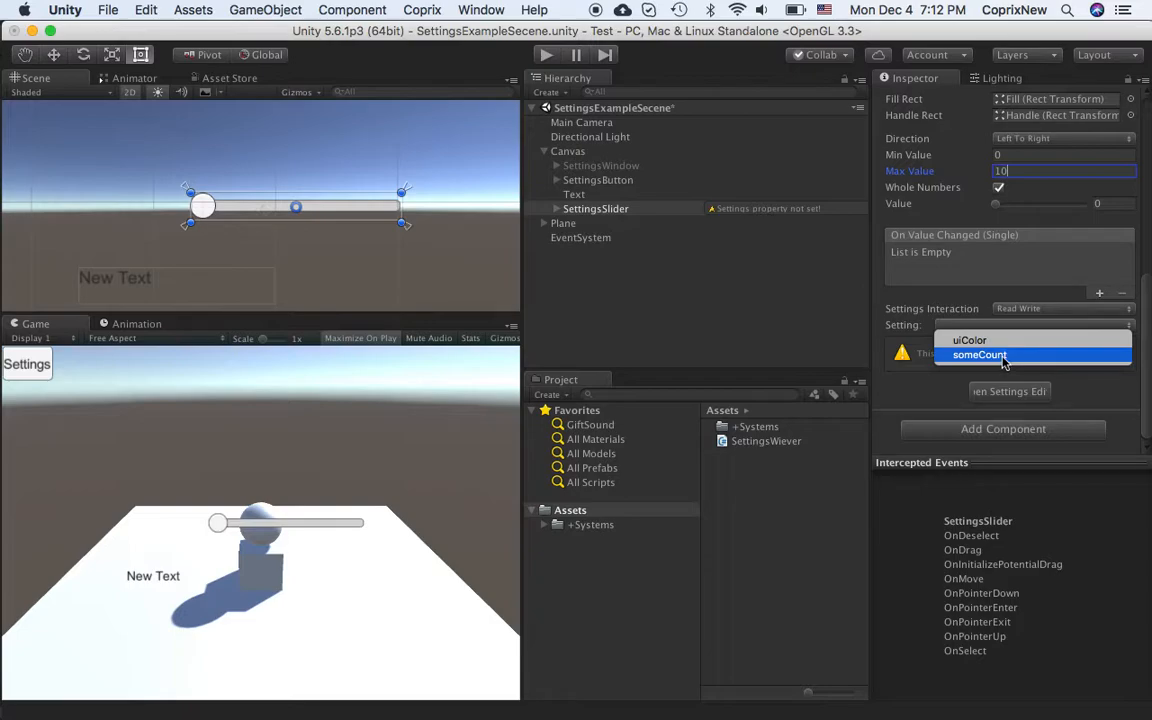
pyautogui.click(1002, 357)
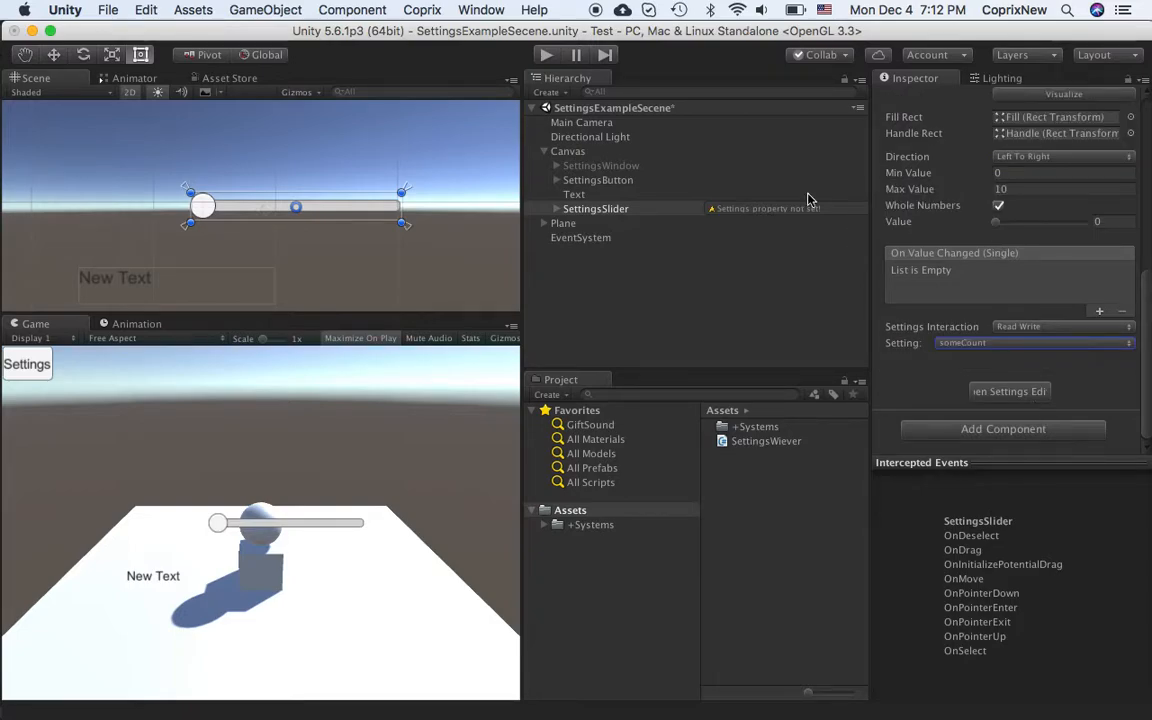
# Run the scene and move the slider to its minimum to test the text linked to someCount.
pyautogui.click(547, 56)
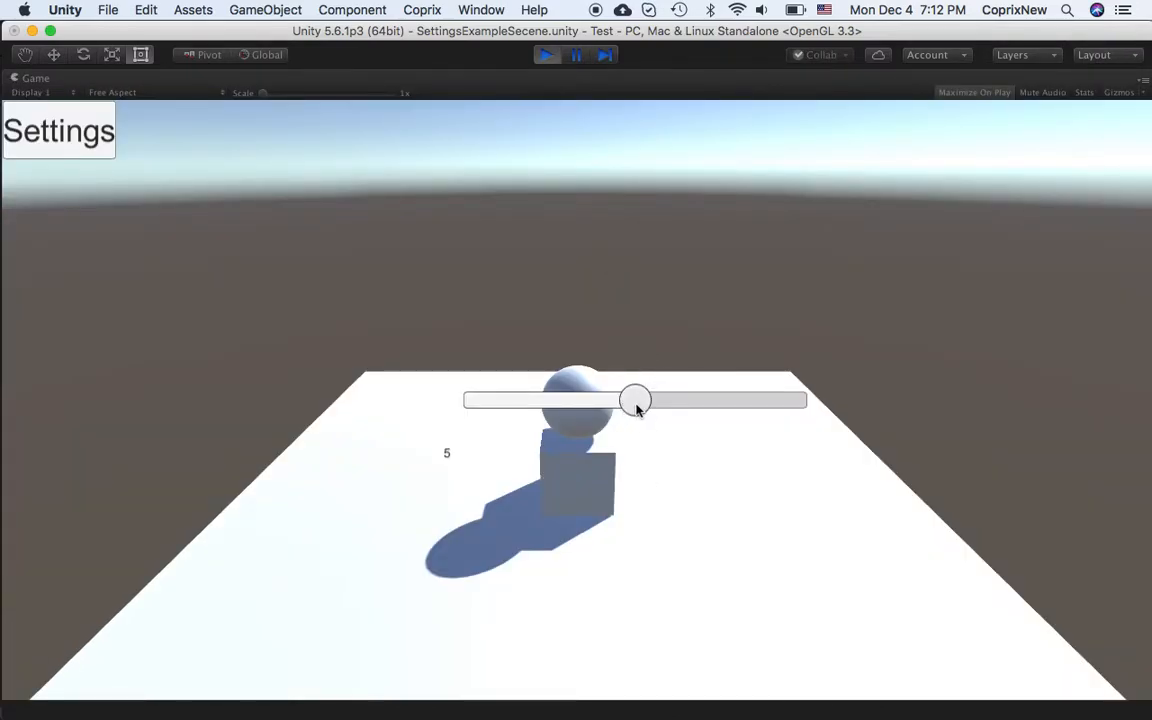
pyautogui.moveTo(636, 405); pyautogui.dragTo(470, 402)
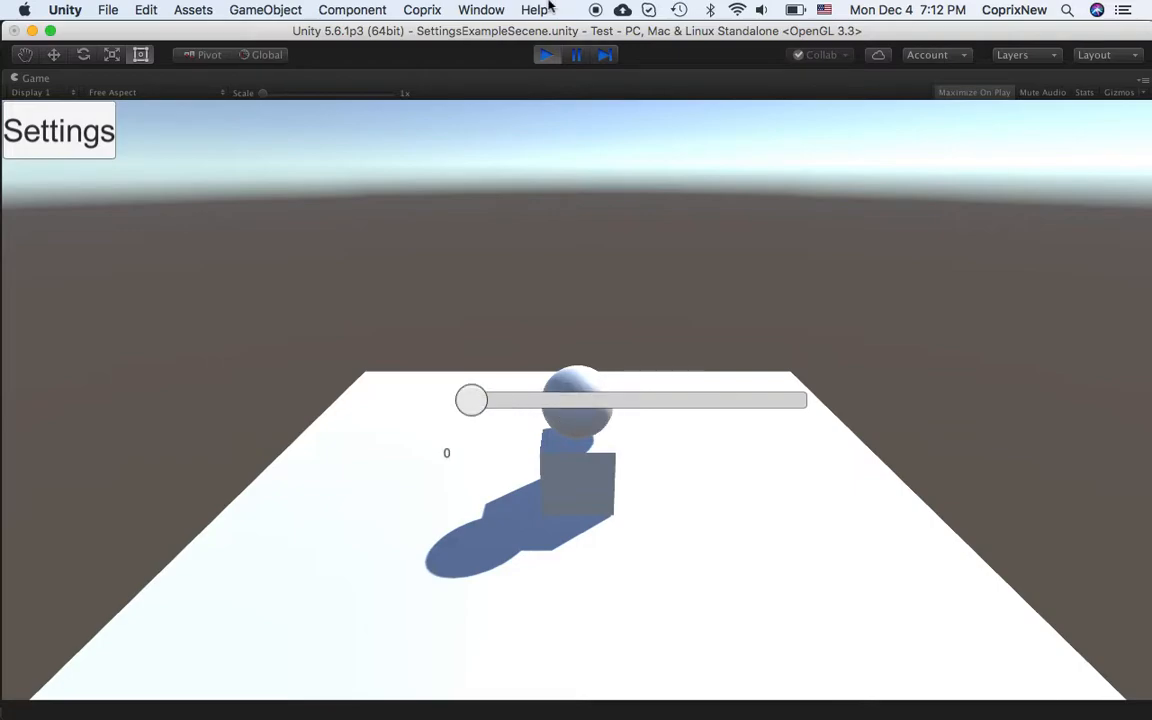
# Open the in-game settings window and look through its Video, Audio and Game pages.
pyautogui.click(27, 130)
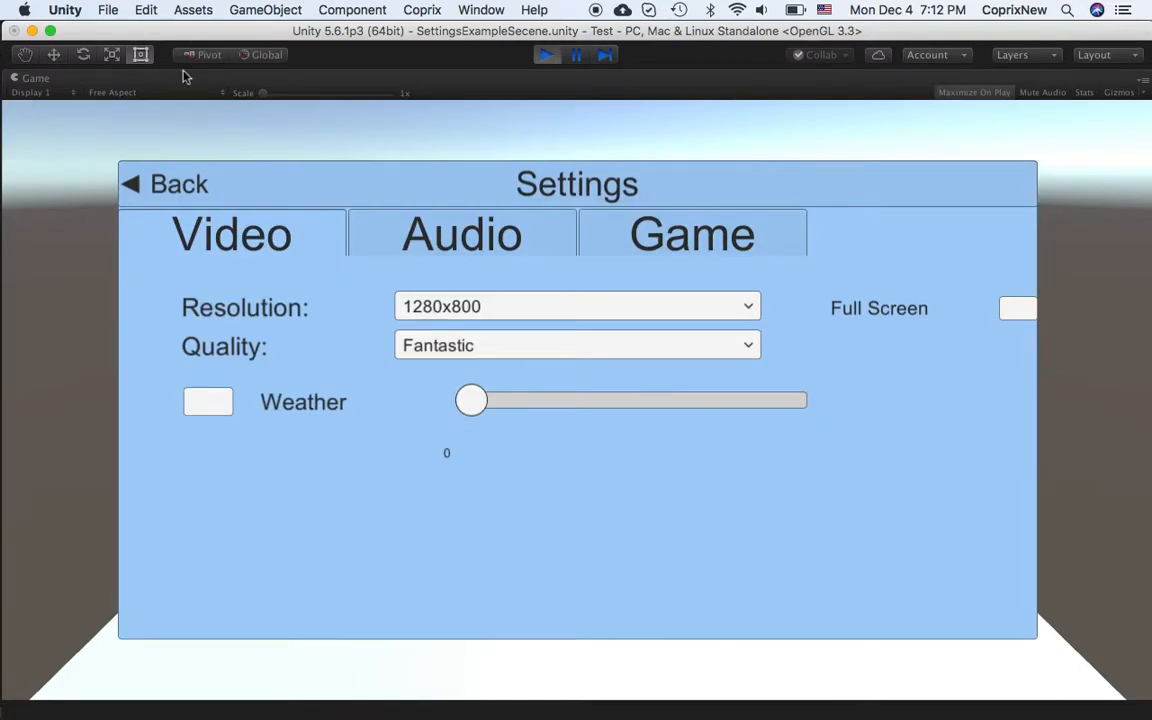
pyautogui.click(442, 237)
pyautogui.click(677, 238)
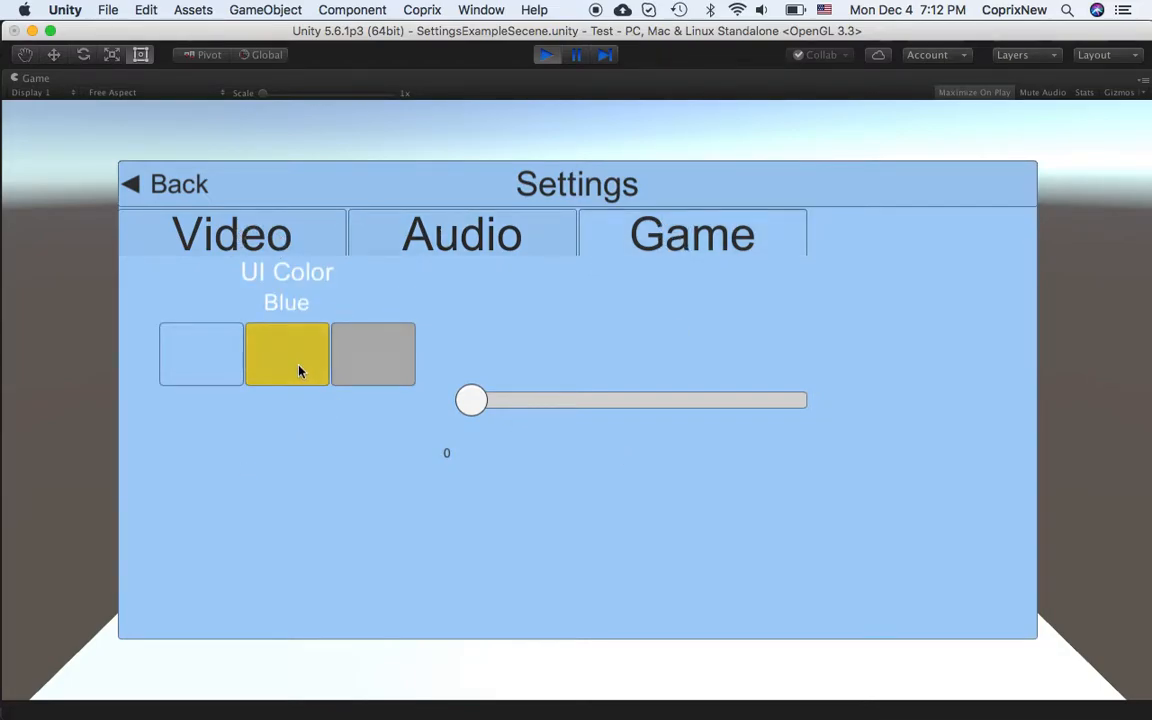
pyautogui.click(295, 235)
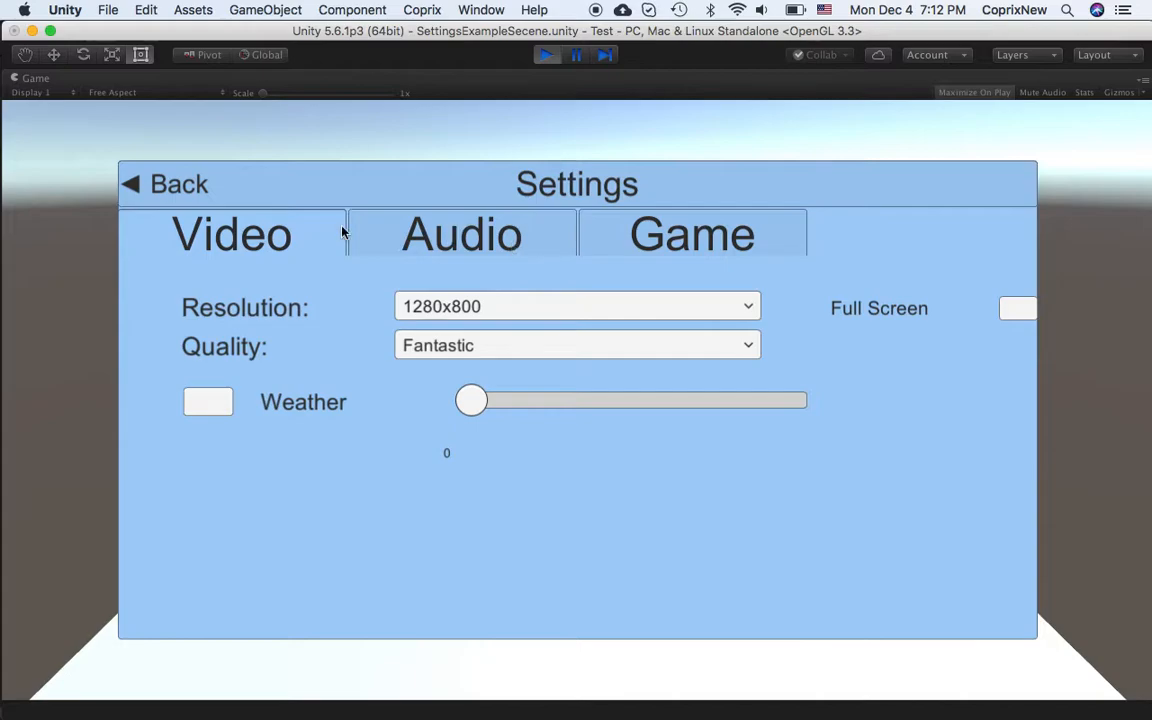
pyautogui.click(505, 230)
pyautogui.click(643, 224)
pyautogui.click(505, 235)
pyautogui.click(257, 234)
# Test the Weather toggle on and off, leave the in-game settings window and stop the running scene.
pyautogui.click(211, 404)
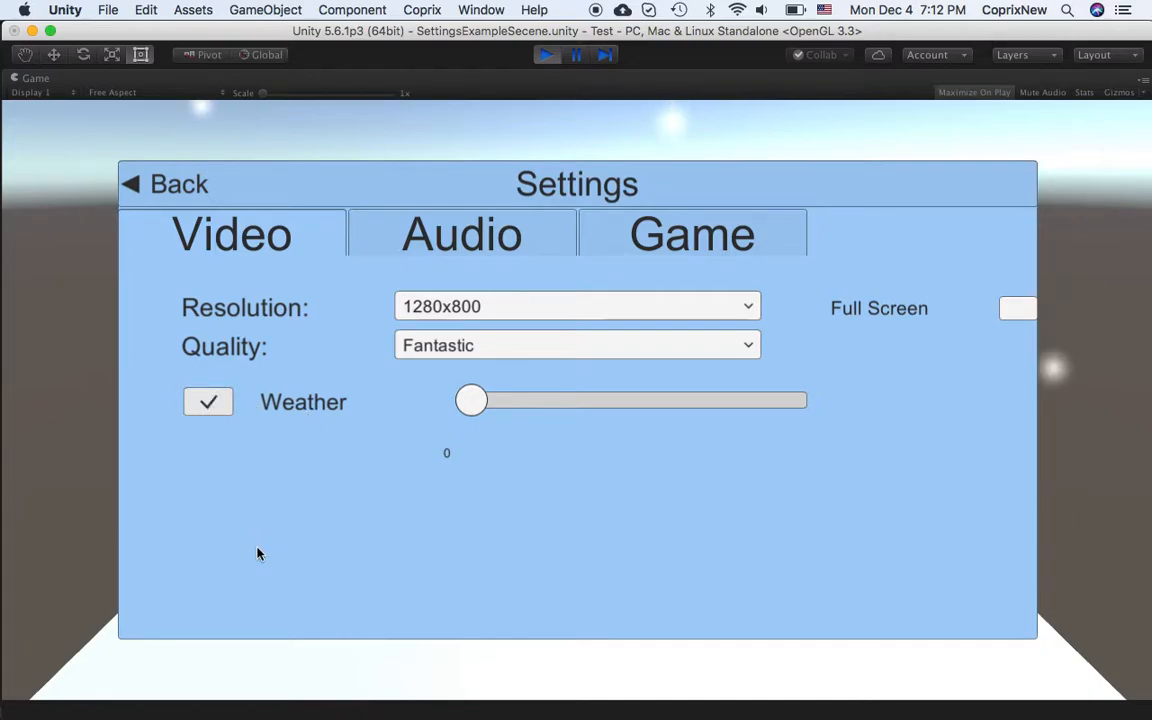
pyautogui.click(211, 404)
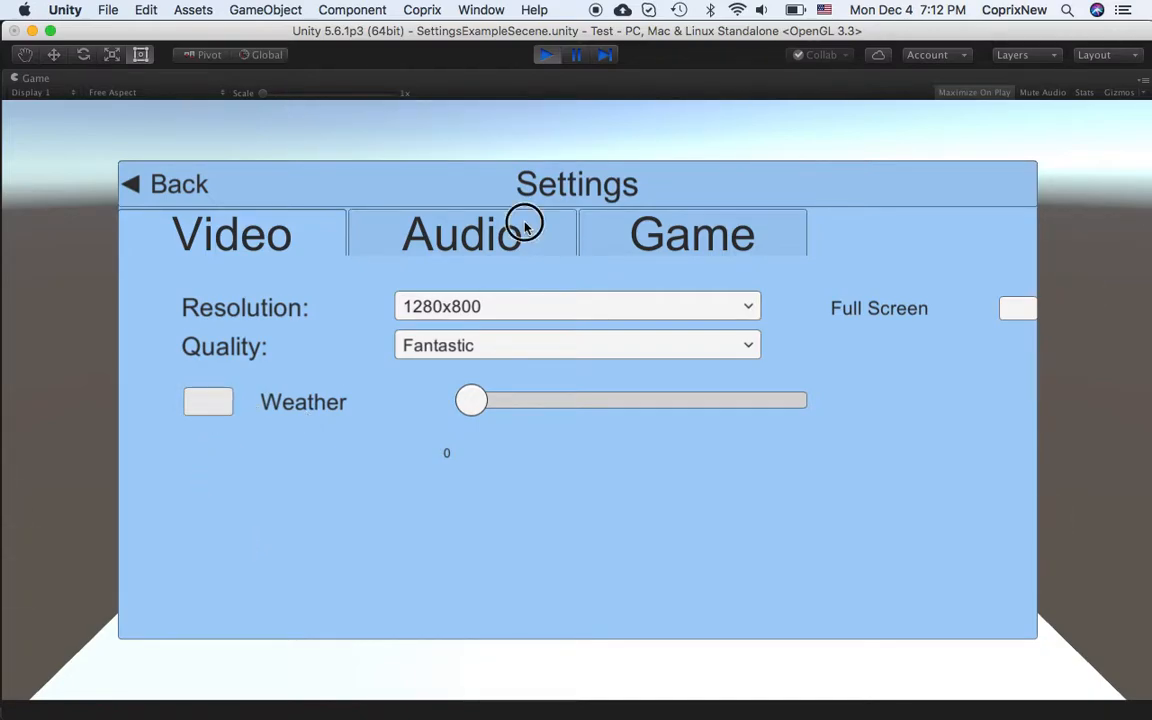
pyautogui.click(522, 222)
pyautogui.click(718, 228)
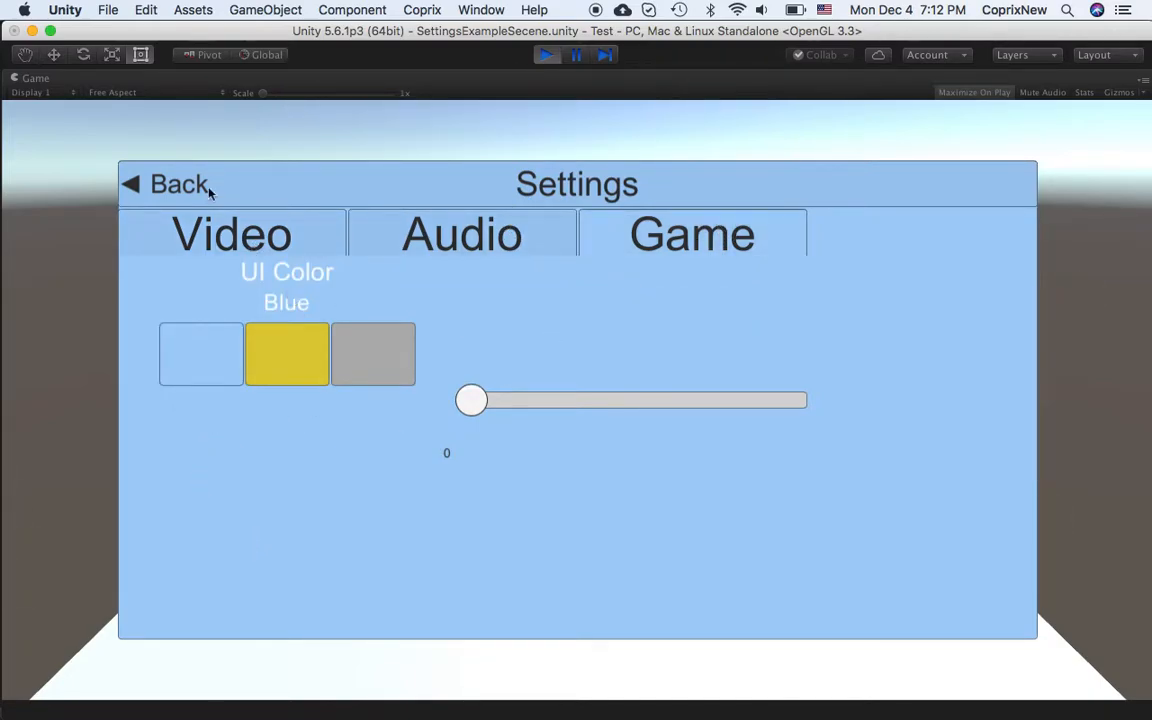
pyautogui.click(145, 186)
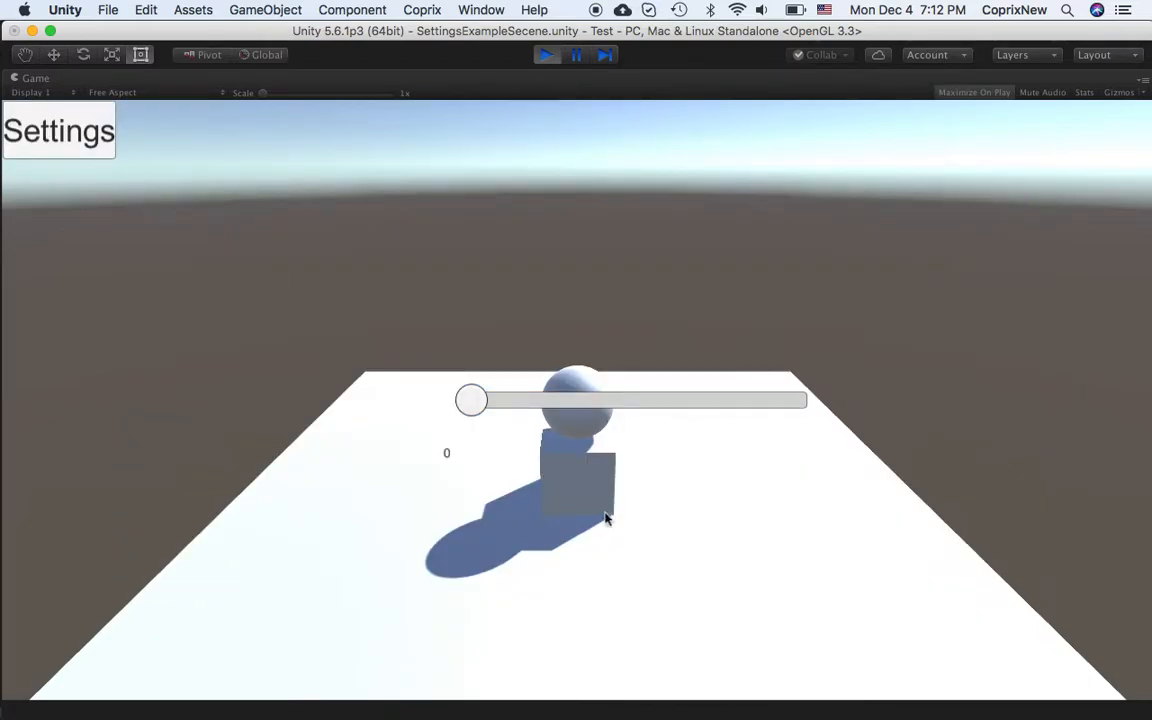
pyautogui.click(546, 58)
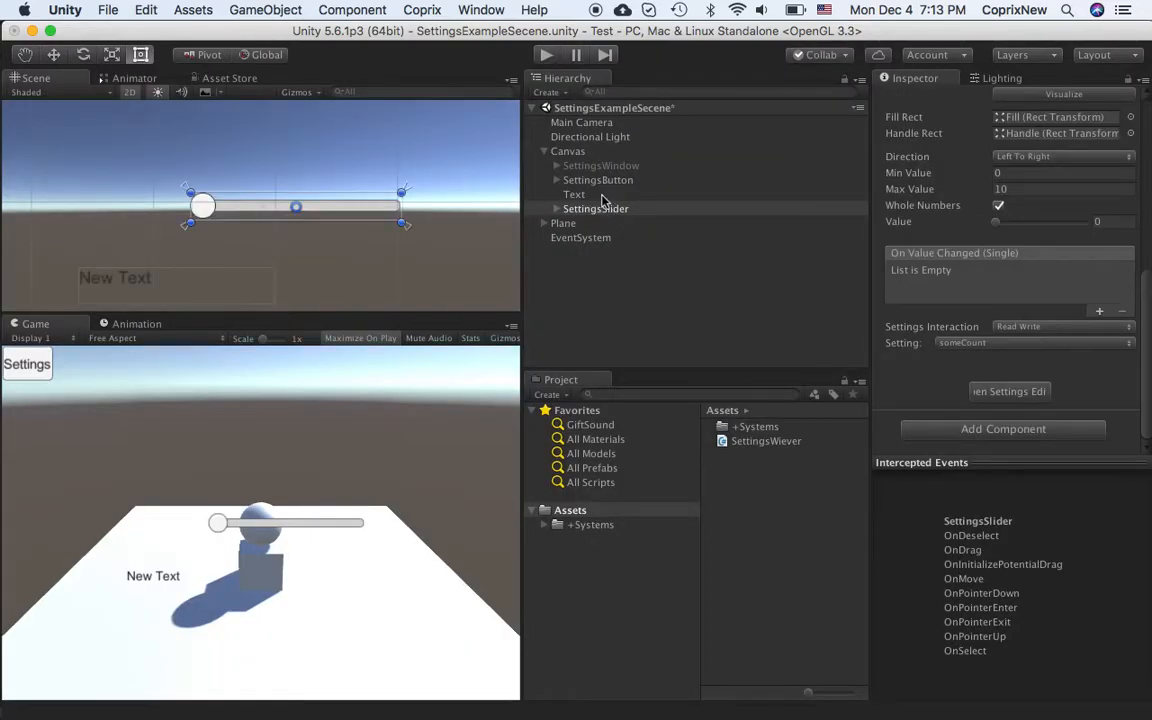
# Delete the Text and SettingsSlider objects from the Canvas and save the scene.
pyautogui.keyDown('super'); pyautogui.click(600, 195); pyautogui.keyUp('super')
pyautogui.press('super+BackSpace')
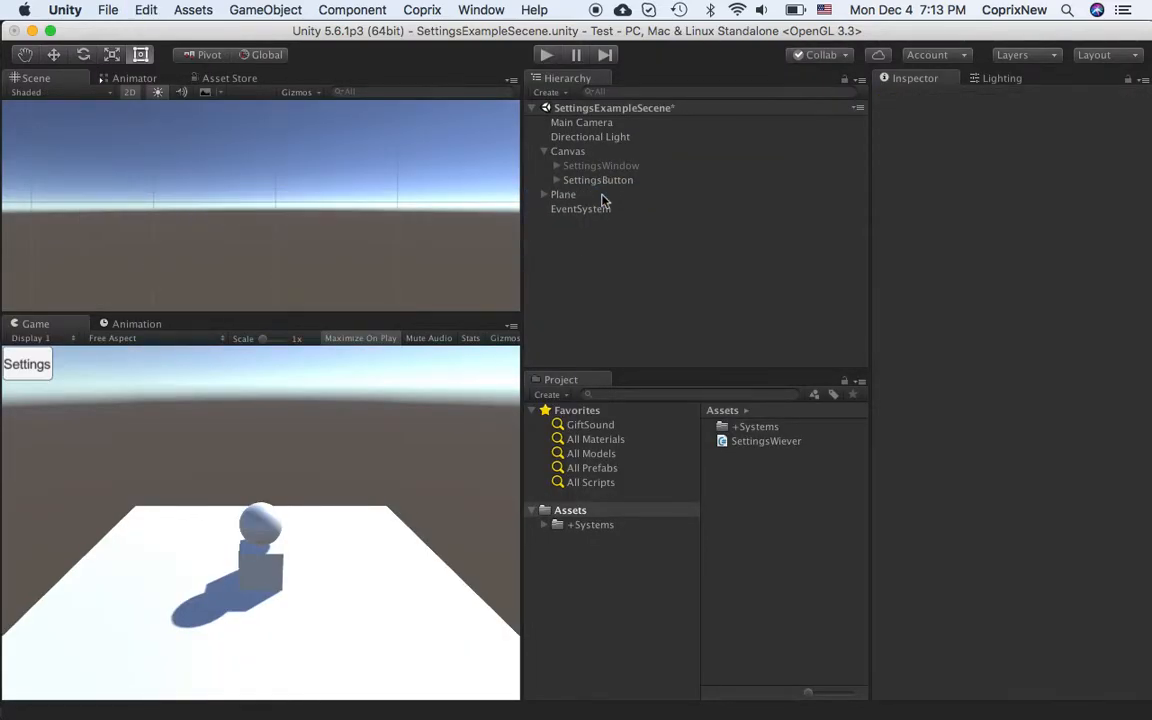
pyautogui.press('super+s')
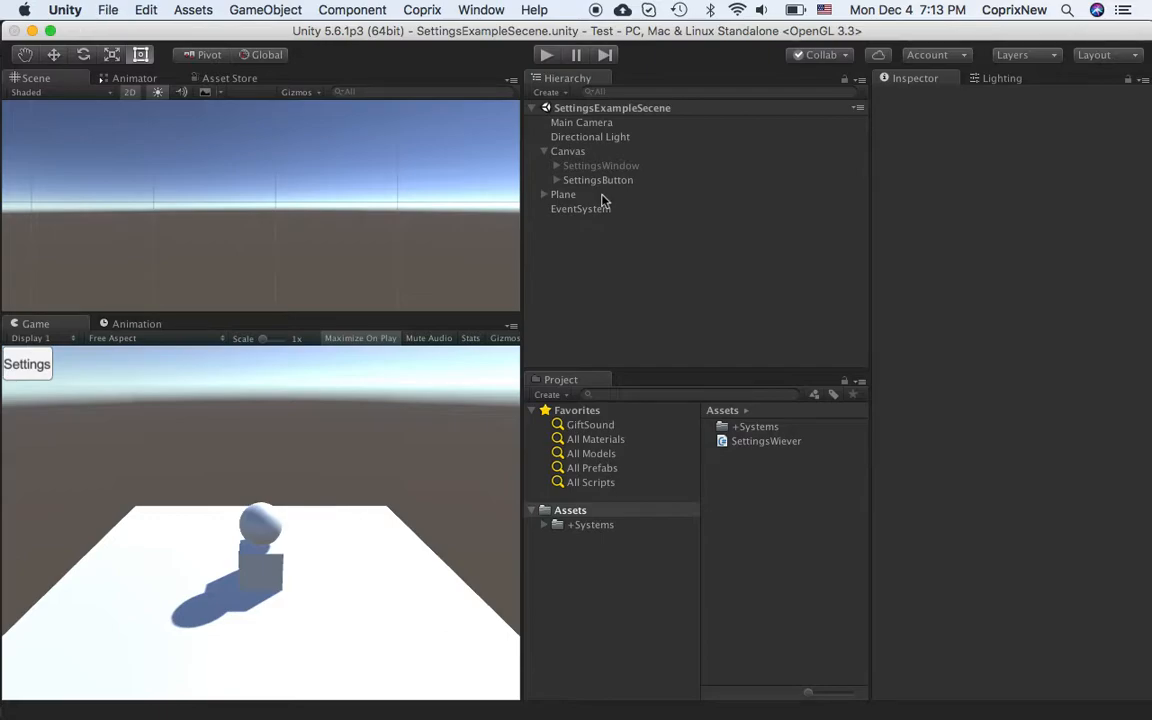